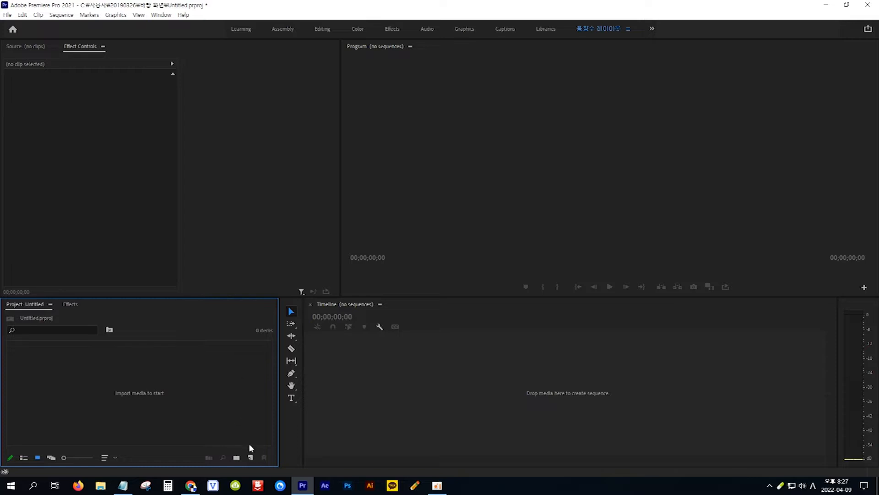
Step: Create a new sequence named Sequence 01 from the DVCPROHD 1080i60 preset
{"action": "left_click", "coordinate": [251, 457]}
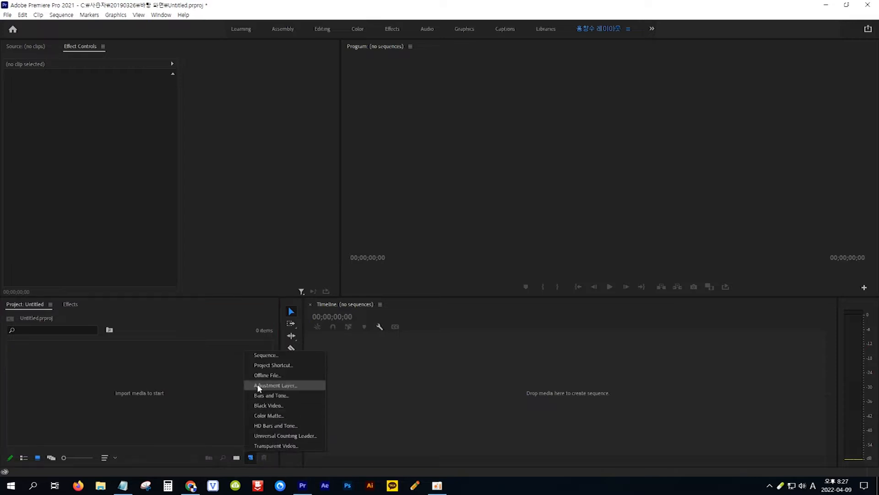
{"action": "left_click", "coordinate": [282, 354]}
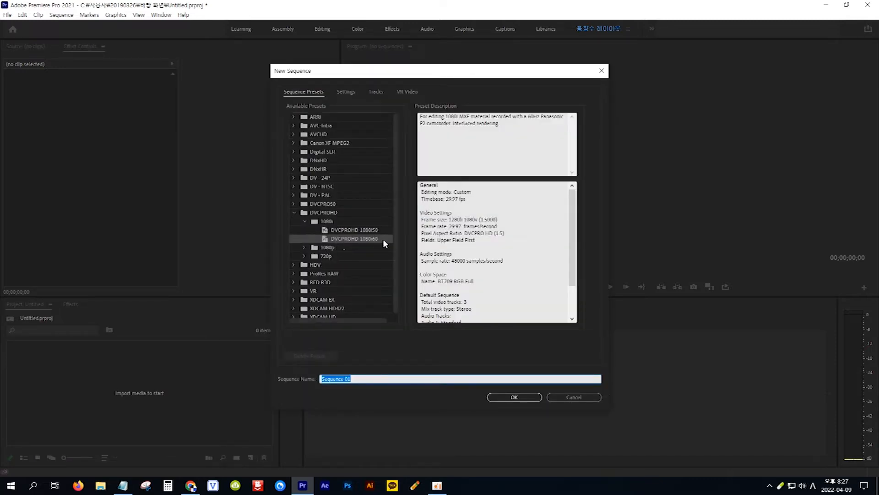
{"action": "left_click", "coordinate": [505, 397]}
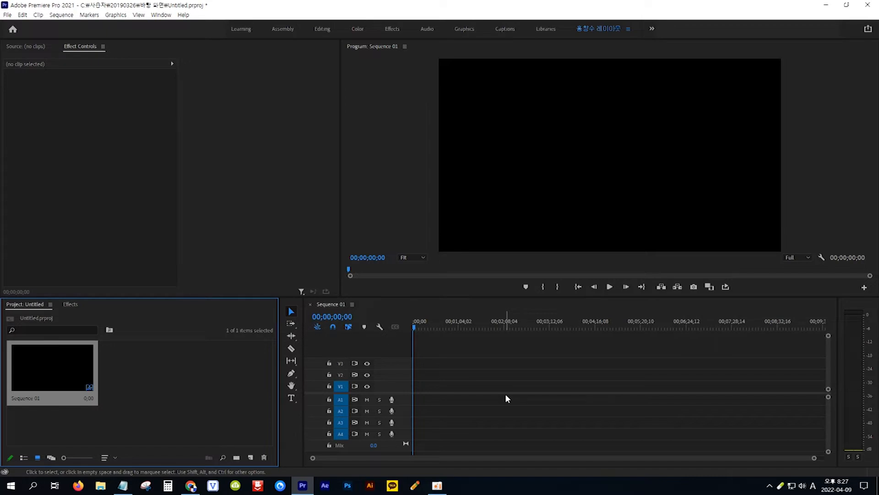
Step: Import the image 텍스트 이미지.JPG from the desktop folder into the project
{"action": "double_click", "coordinate": [192, 378]}
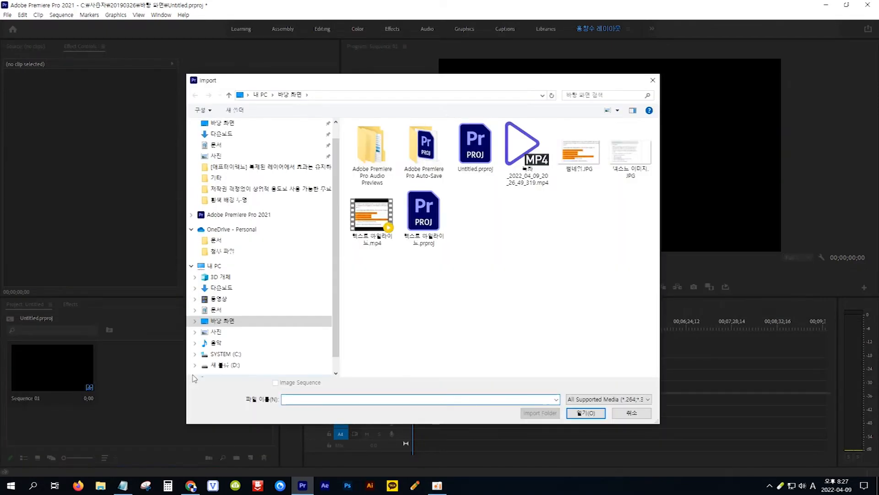
{"action": "left_click", "coordinate": [630, 154]}
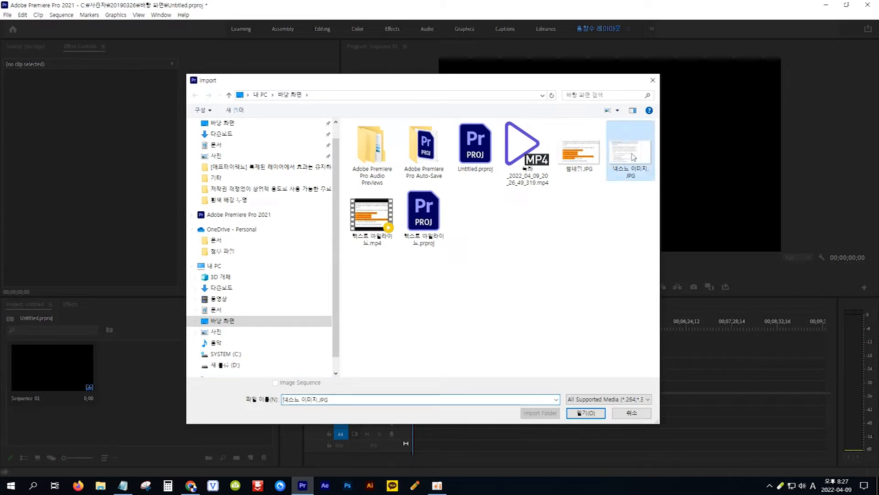
{"action": "left_click", "coordinate": [588, 413]}
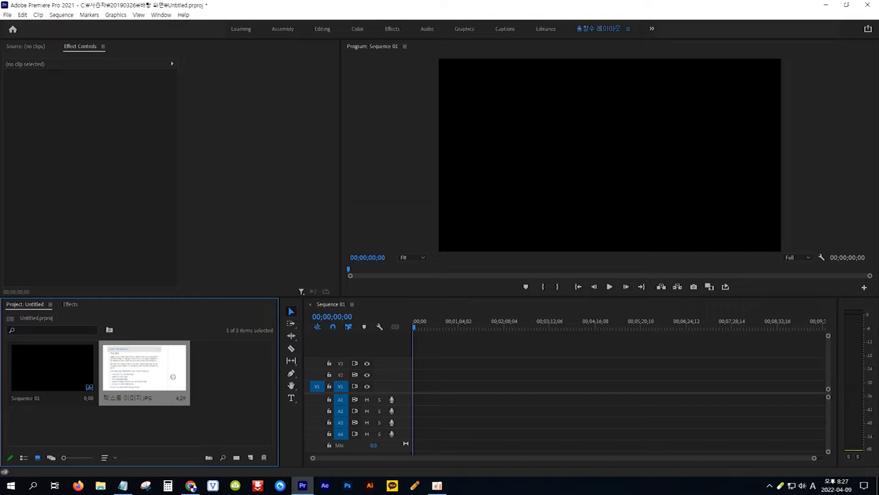
Step: Place the imported text image at the start of video track V1 and scale it to the frame size
{"action": "left_click_drag", "start_coordinate": [173, 377], "coordinate": [506, 387]}
{"action": "left_click", "coordinate": [476, 388]}
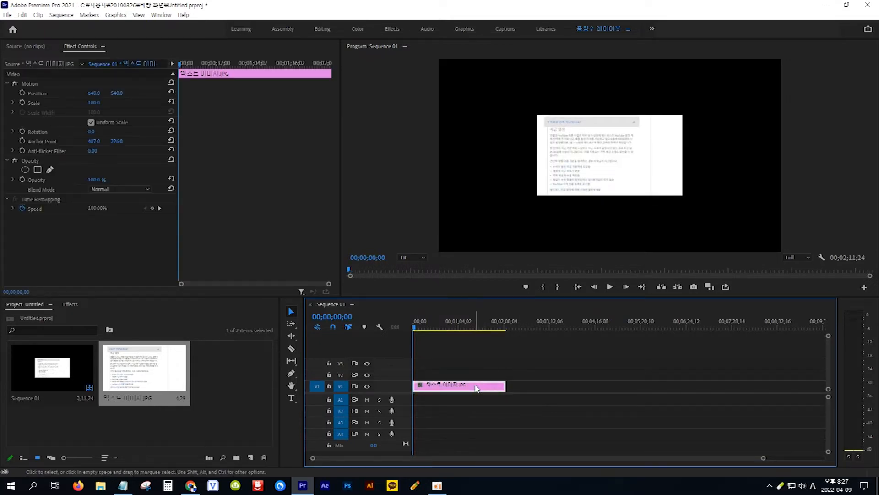
{"action": "right_click", "coordinate": [477, 387]}
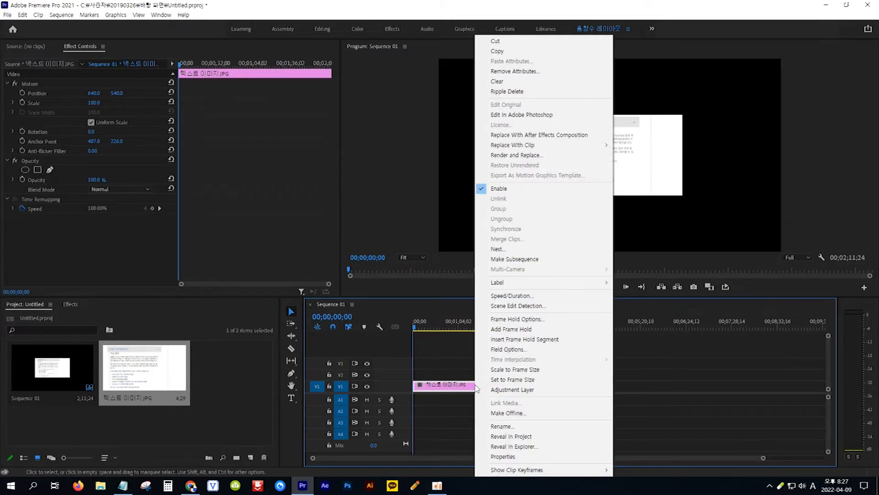
{"action": "left_click", "coordinate": [509, 370]}
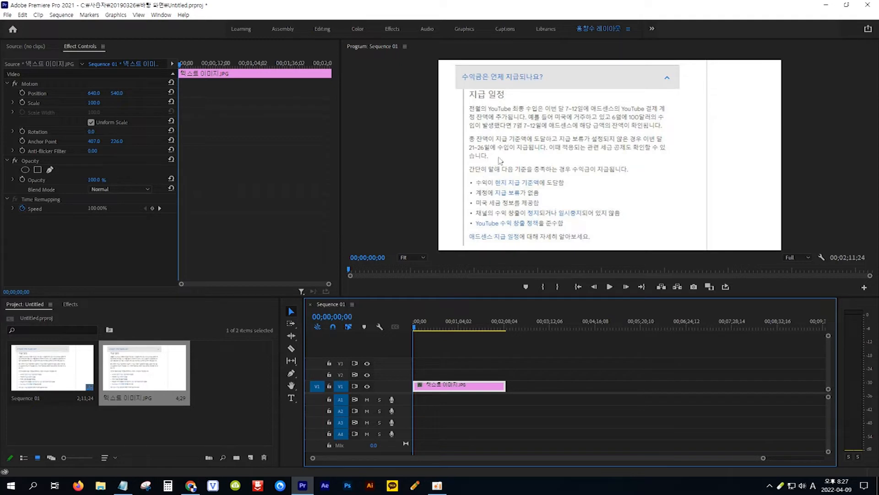
Step: Enlarge the text image to a scale of 170 and reposition it so the bulleted list fills the frame
{"action": "left_click", "coordinate": [94, 105]}
{"action": "left_click_drag", "start_coordinate": [94, 103], "coordinate": [126, 104]}
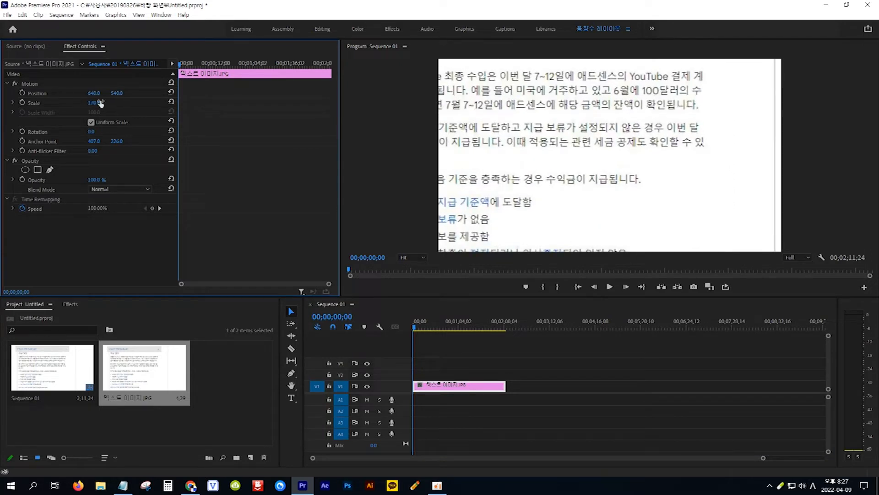
{"action": "left_click", "coordinate": [510, 185]}
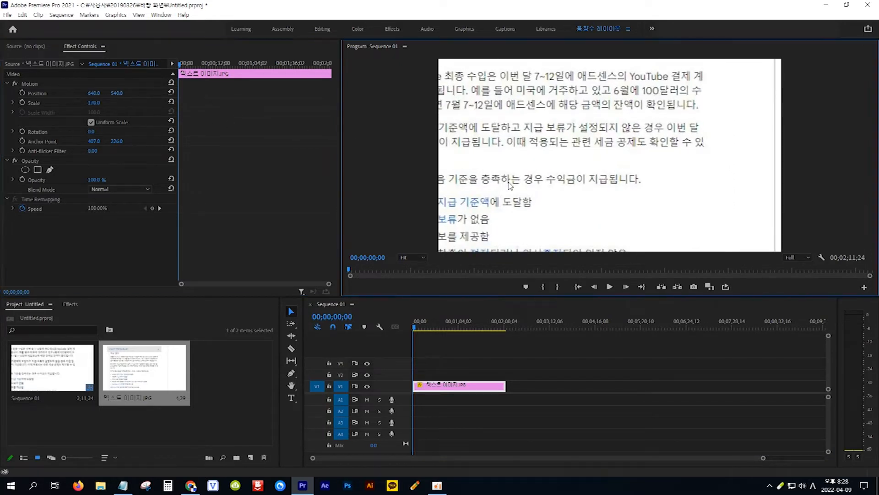
{"action": "left_click_drag", "start_coordinate": [510, 185], "coordinate": [628, 121]}
Step: Draw a rectangle with the Rectangle tool covering the first bullet line of the text image
{"action": "key", "text": "p"}
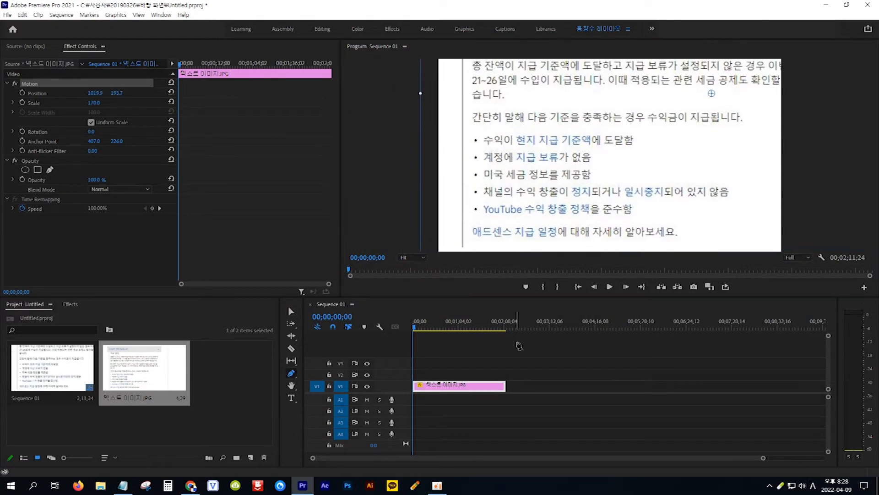
{"action": "left_click", "coordinate": [485, 415]}
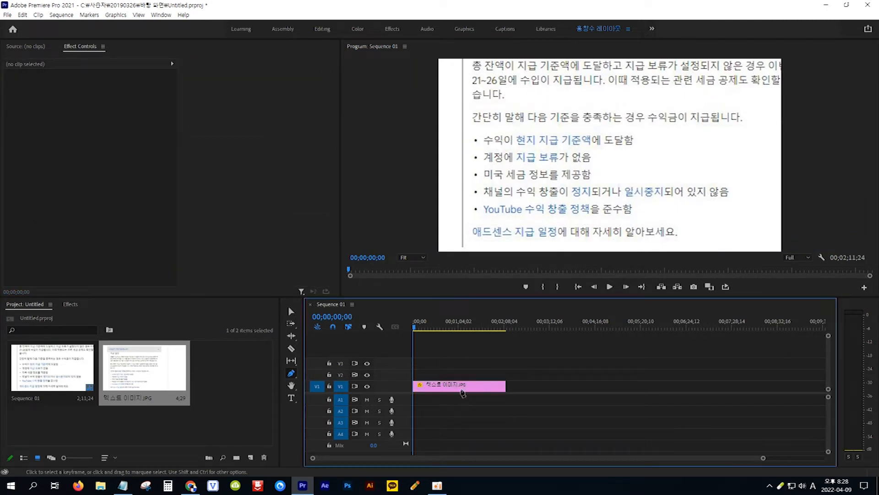
{"action": "left_click", "coordinate": [292, 374]}
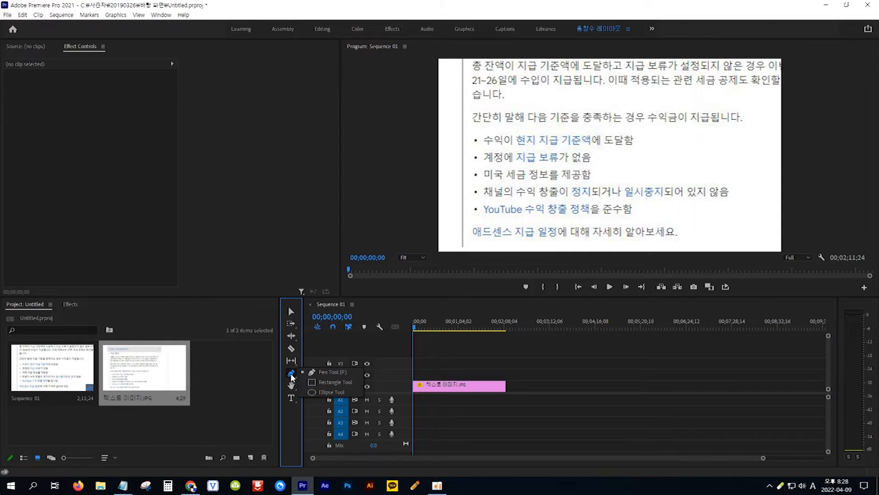
{"action": "left_click", "coordinate": [333, 383]}
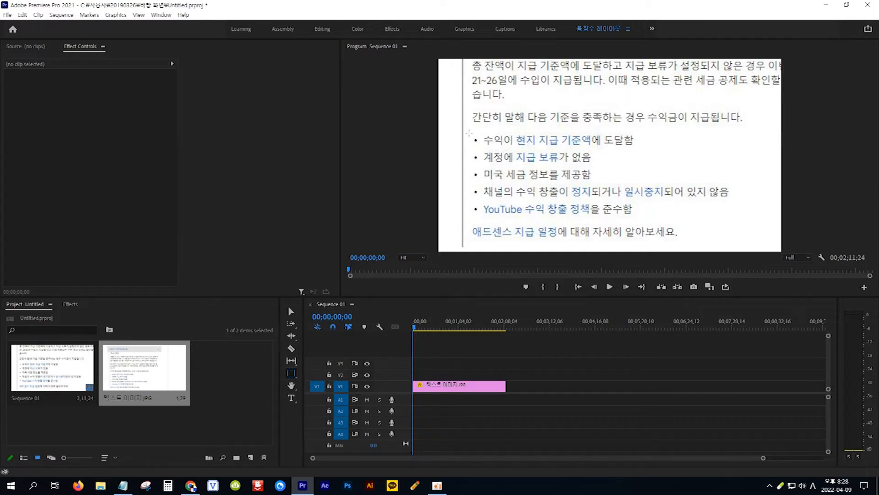
{"action": "left_click_drag", "start_coordinate": [469, 134], "coordinate": [643, 147]}
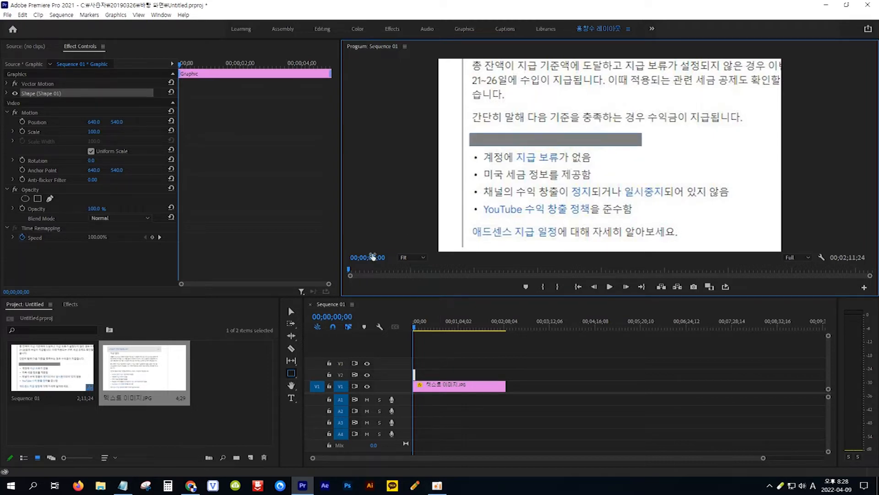
Step: Change the rectangle's fill to a bright, fully saturated orange
{"action": "left_click", "coordinate": [291, 312]}
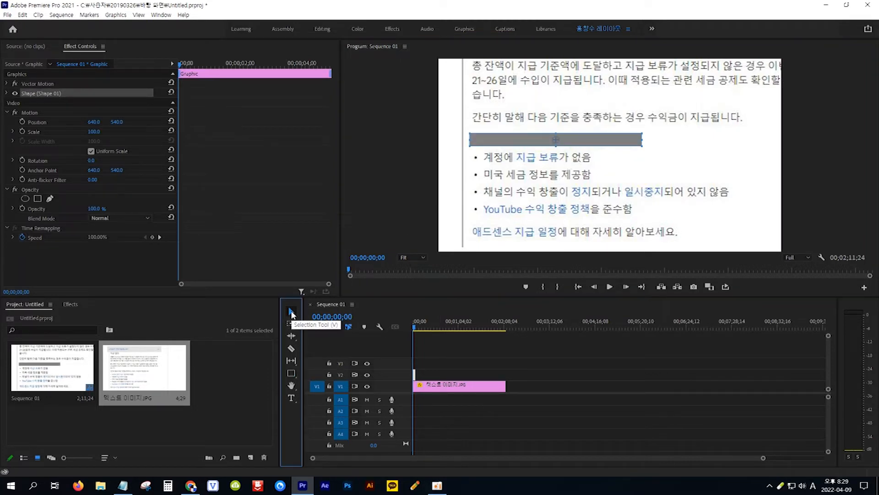
{"action": "left_click", "coordinate": [6, 94]}
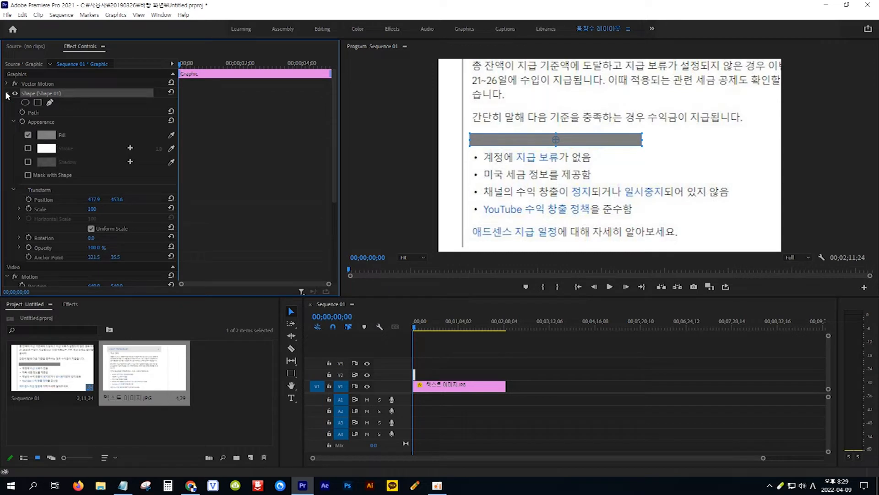
{"action": "left_click", "coordinate": [46, 135]}
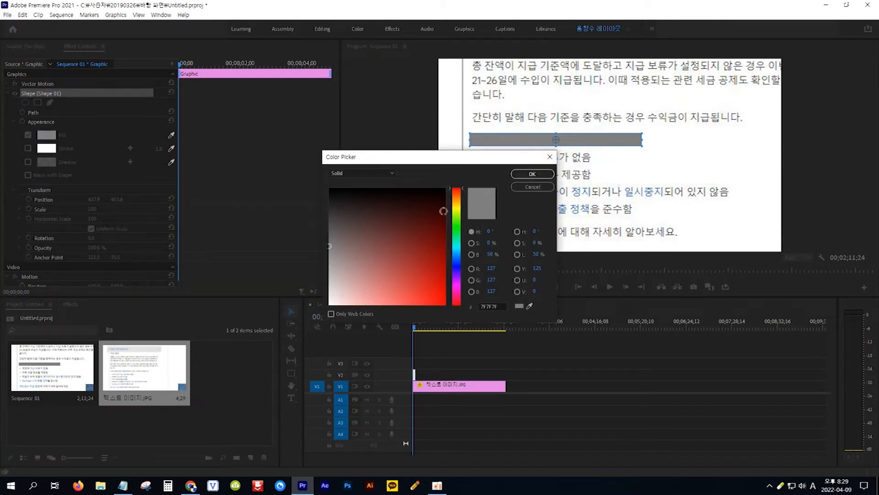
{"action": "left_click", "coordinate": [456, 201]}
{"action": "left_click", "coordinate": [445, 304]}
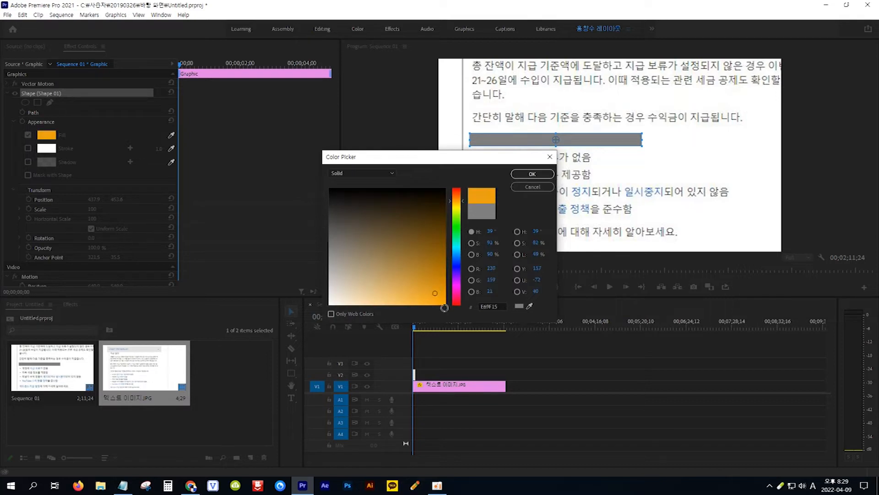
{"action": "left_click", "coordinate": [531, 174]}
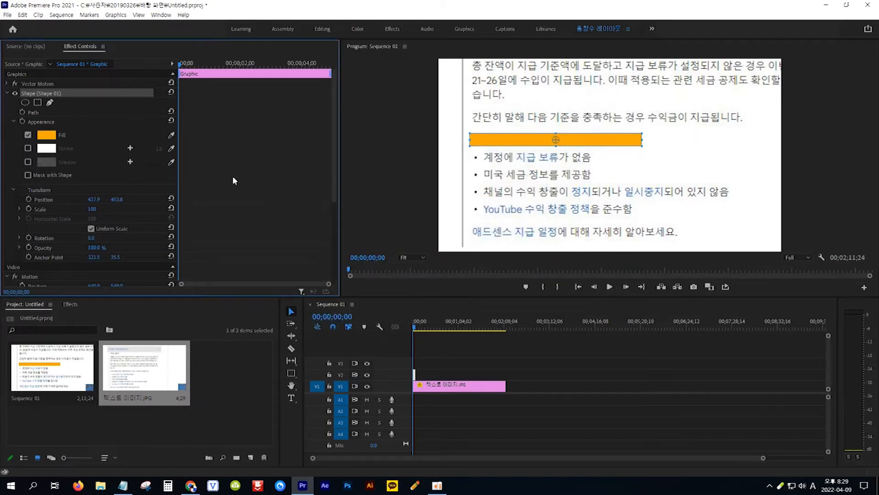
Step: Set the rectangle graphic's blend mode to Multiply and extend its lower edge slightly below the first bullet line
{"action": "scroll", "coordinate": [208, 175], "scroll_direction": "down", "scroll_amount": 6}
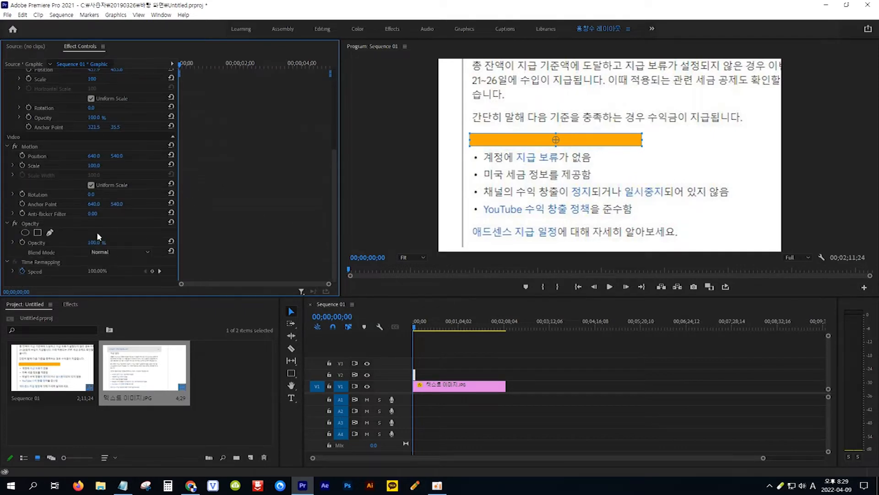
{"action": "left_click", "coordinate": [147, 252]}
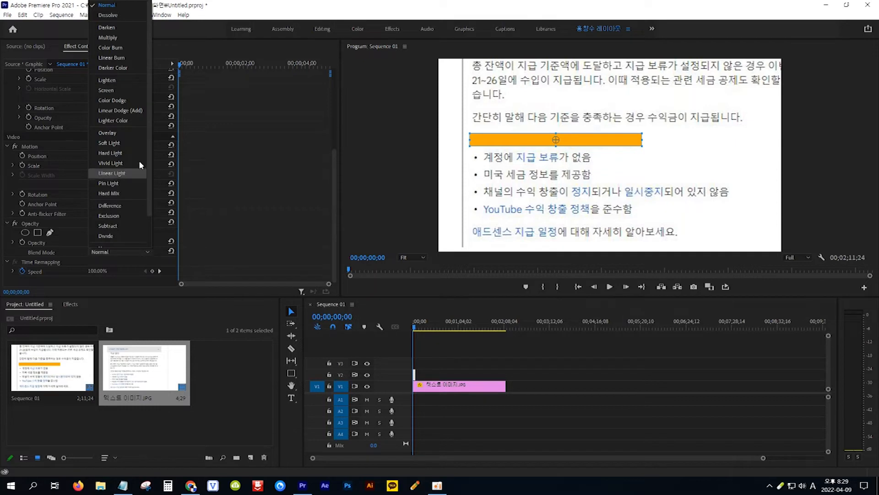
{"action": "left_click", "coordinate": [125, 39]}
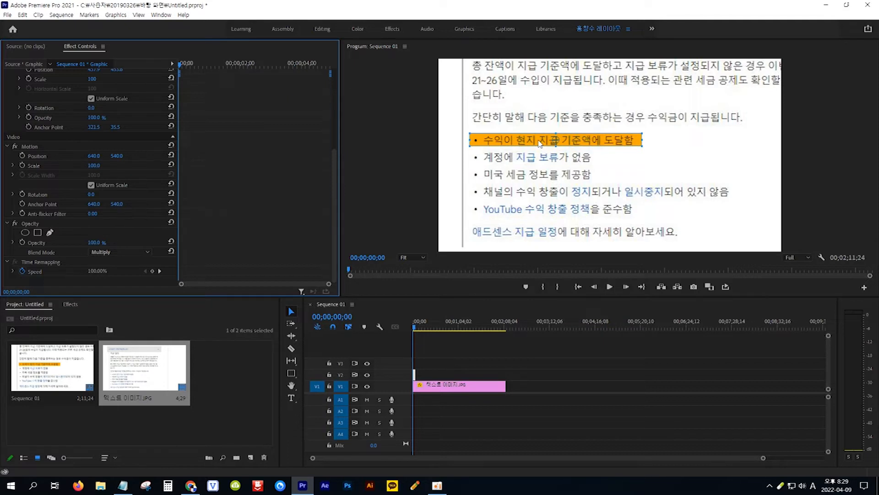
{"action": "left_click_drag", "start_coordinate": [555, 146], "coordinate": [555, 148]}
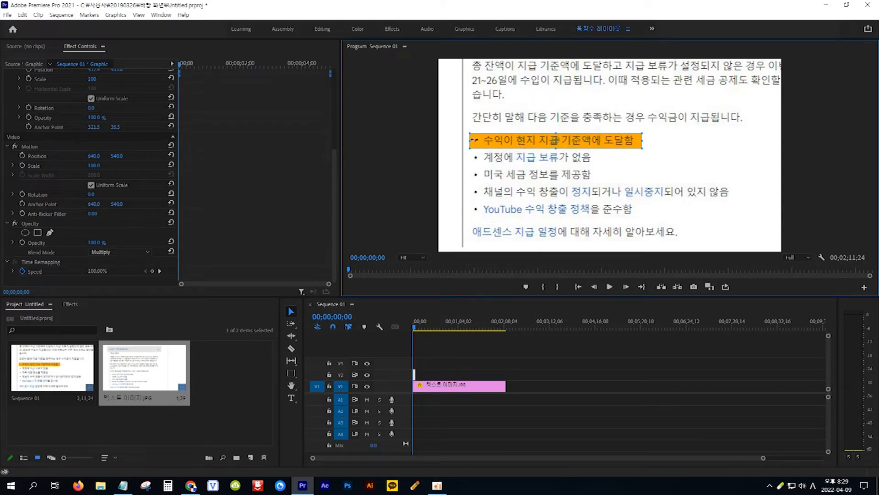
Step: Move the rectangle's anchor point to its left edge and extend the graphic clip to the end of the image clip
{"action": "left_click_drag", "start_coordinate": [557, 141], "coordinate": [471, 142]}
{"action": "left_click_drag", "start_coordinate": [417, 374], "coordinate": [501, 374]}
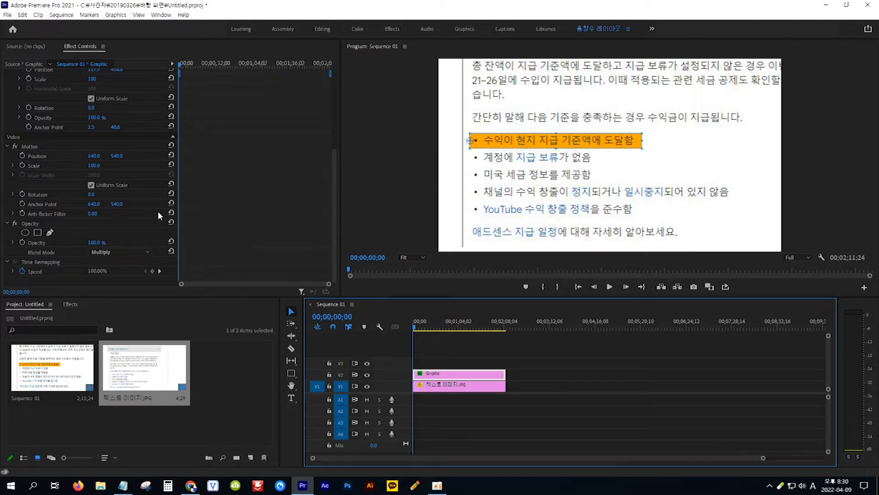
Step: Turn off the shape's uniform scaling and keyframe its Horizontal Scale at 0 at the sequence start
{"action": "scroll", "coordinate": [159, 216], "scroll_direction": "up", "scroll_amount": 5}
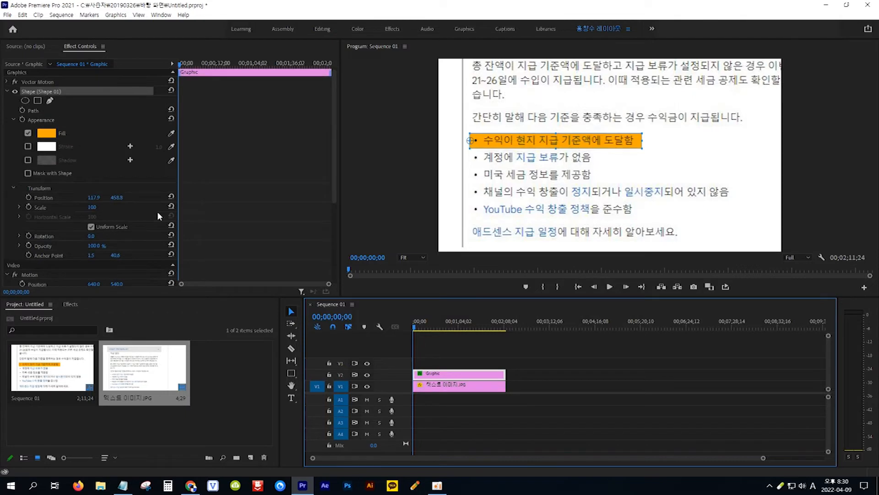
{"action": "left_click", "coordinate": [91, 226]}
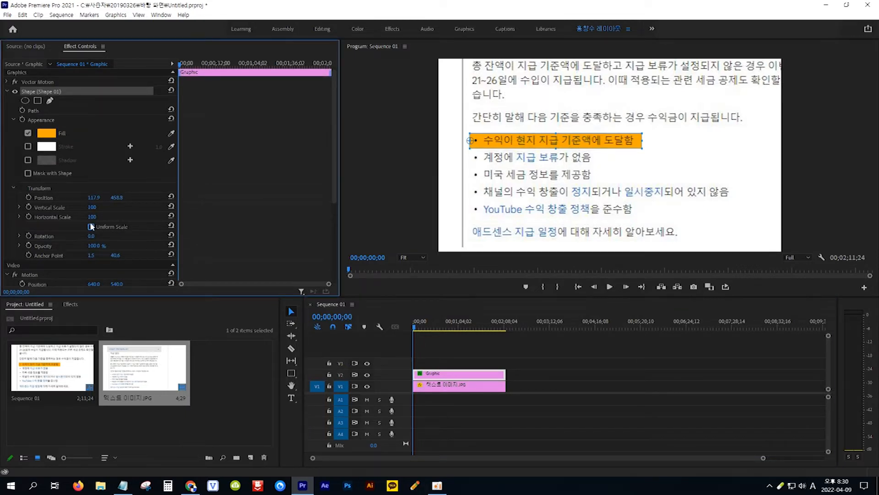
{"action": "type", "text": "0"}
{"action": "key", "text": "Return"}
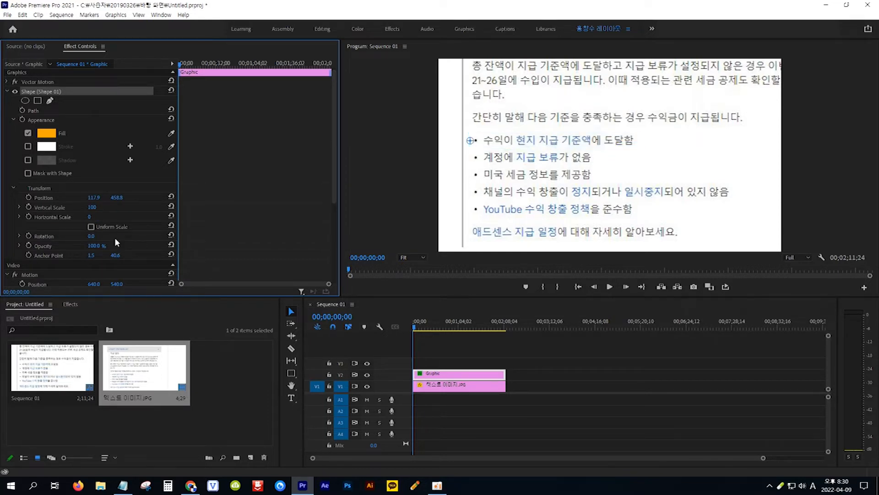
{"action": "left_click", "coordinate": [27, 215]}
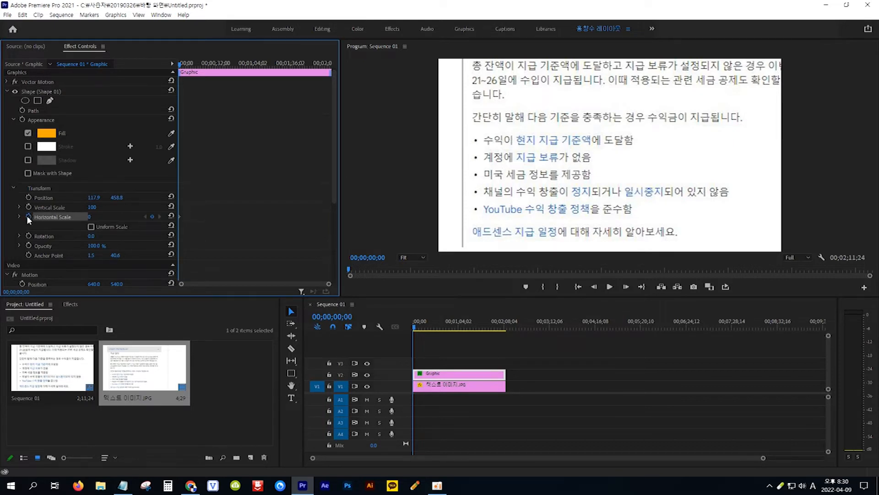
Step: Add a Horizontal Scale keyframe of 100 at 00;00;00;10 and play back the highlight animation from the start
{"action": "key", "text": "shift+Right"}
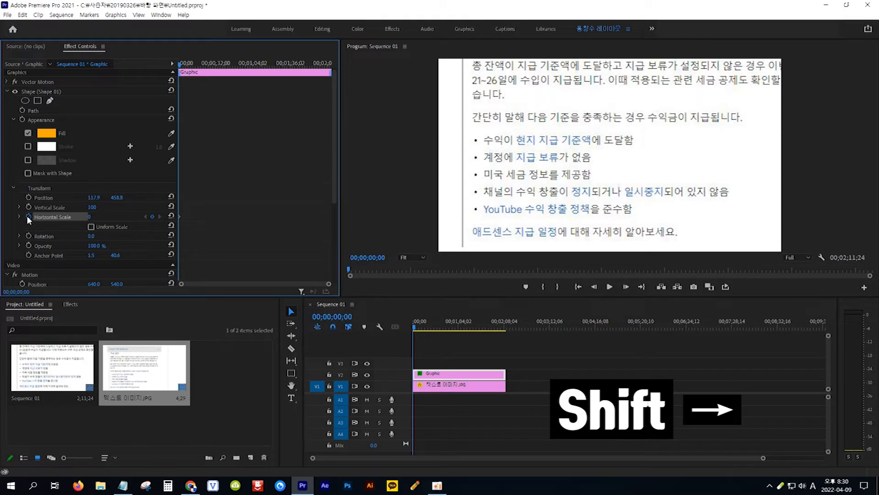
{"action": "key", "text": "shift+Right"}
{"action": "key", "text": "shift+Right"}
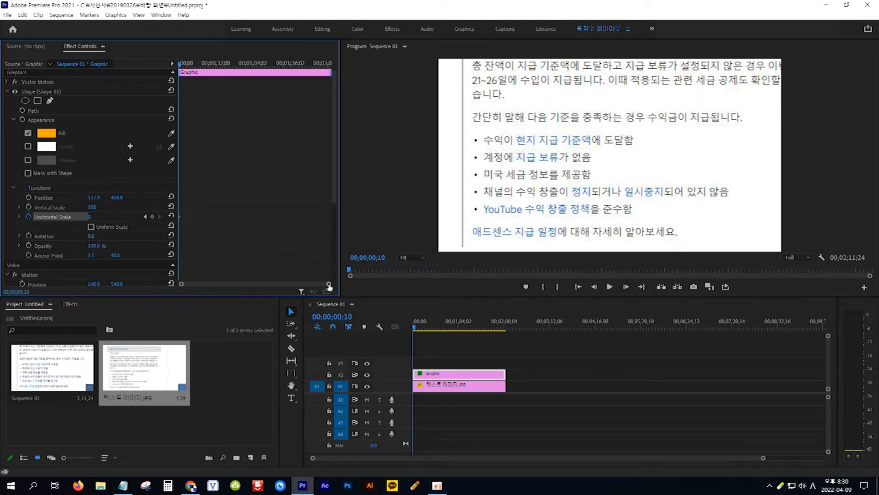
{"action": "left_click_drag", "start_coordinate": [330, 284], "coordinate": [266, 287]}
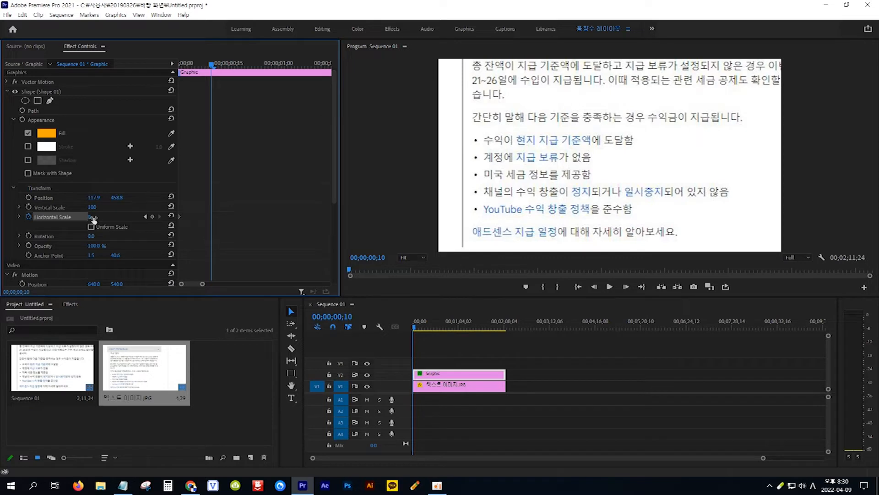
{"action": "left_click", "coordinate": [94, 217]}
{"action": "type", "text": "100"}
{"action": "key", "text": "Return"}
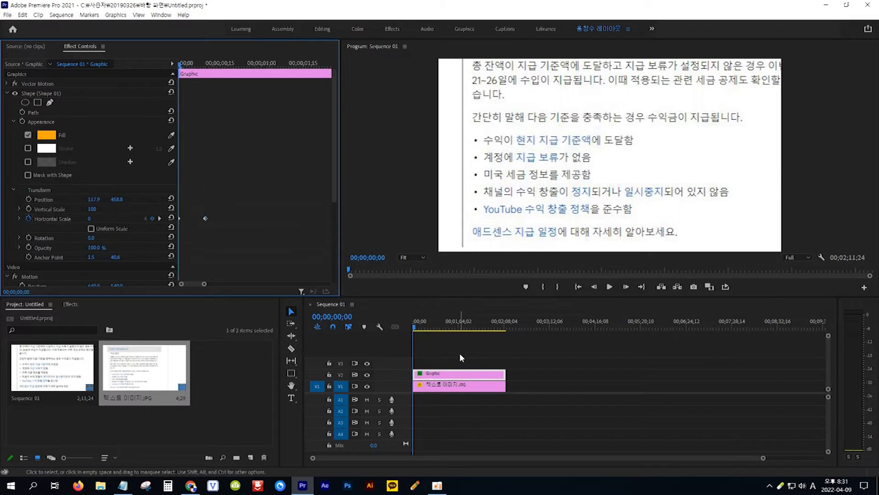
{"action": "key", "text": "space"}
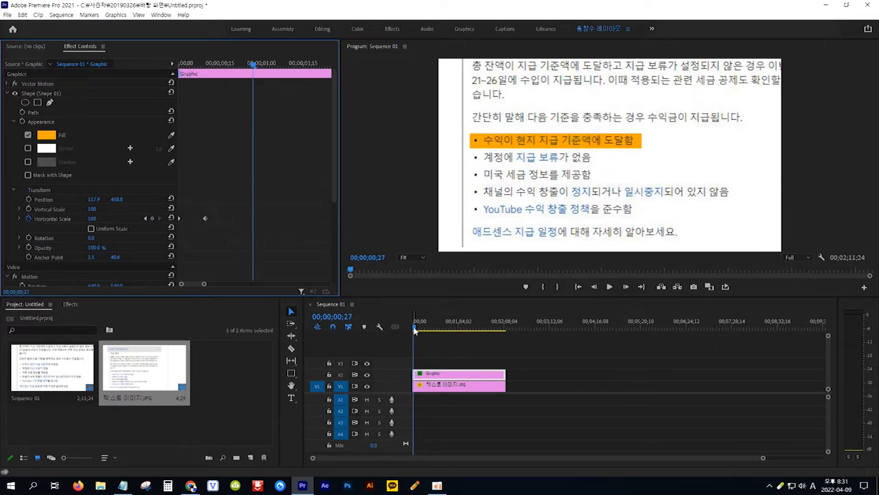
Step: Play the highlight animation from the sequence start and return the playhead to the beginning
{"action": "left_click_drag", "start_coordinate": [414, 327], "coordinate": [398, 327]}
{"action": "key", "text": "space"}
{"action": "key", "text": "space"}
{"action": "key", "text": "Home"}
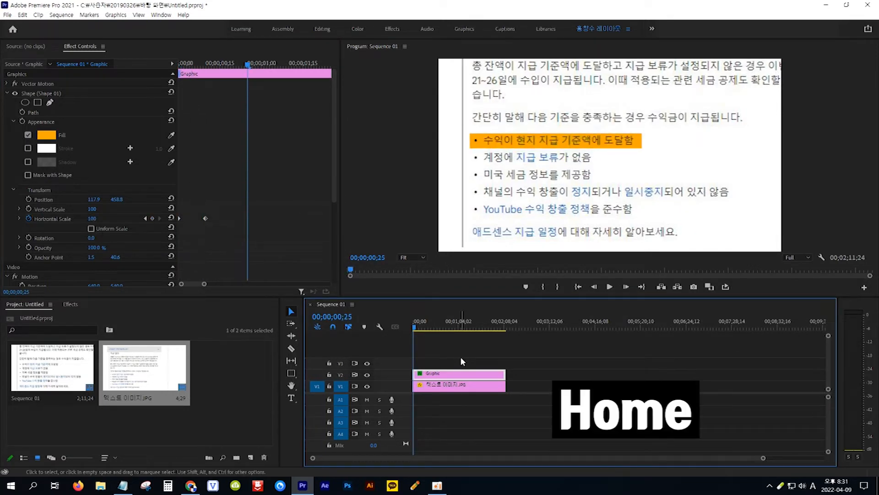
{"action": "key", "text": "Home"}
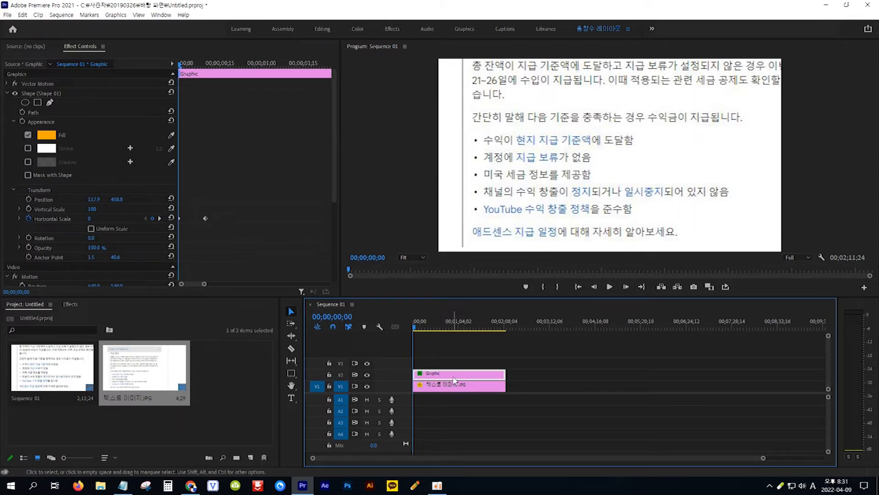
Step: Duplicate the highlight graphic clip onto V3 and move the copy's rectangle down over the second bullet line
{"action": "key", "text": "alt"}
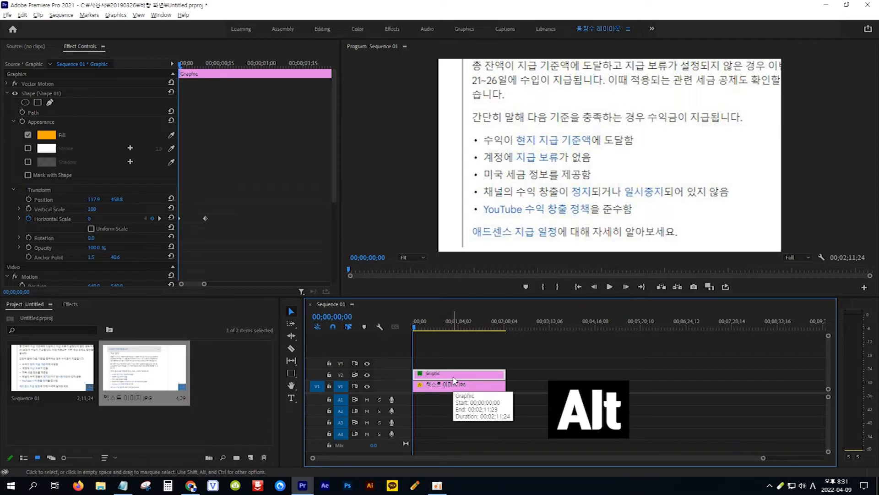
{"action": "left_click_drag", "start_coordinate": [455, 379], "coordinate": [457, 374]}
{"action": "left_click_drag", "start_coordinate": [453, 365], "coordinate": [454, 366]}
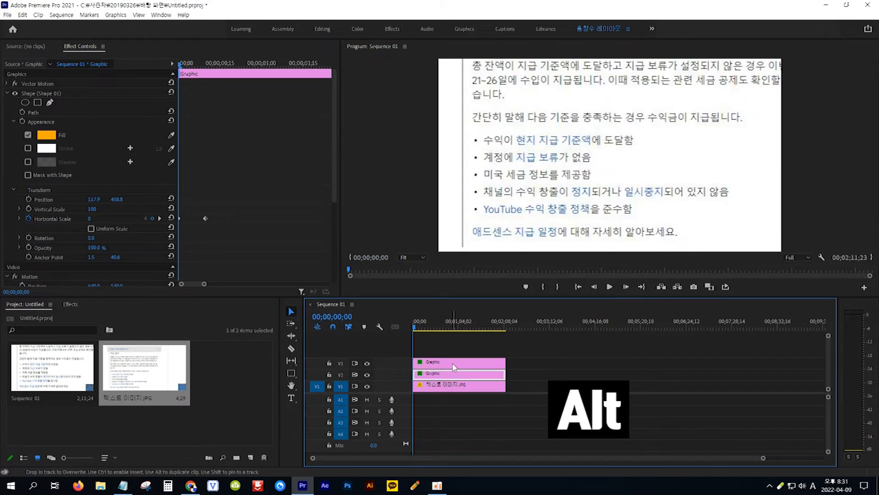
{"action": "left_click", "coordinate": [456, 365]}
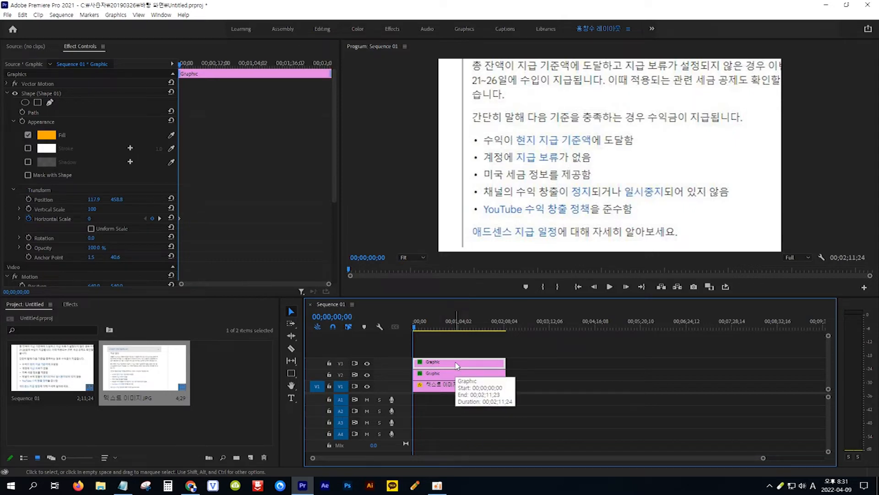
{"action": "left_click_drag", "start_coordinate": [414, 329], "coordinate": [420, 329]}
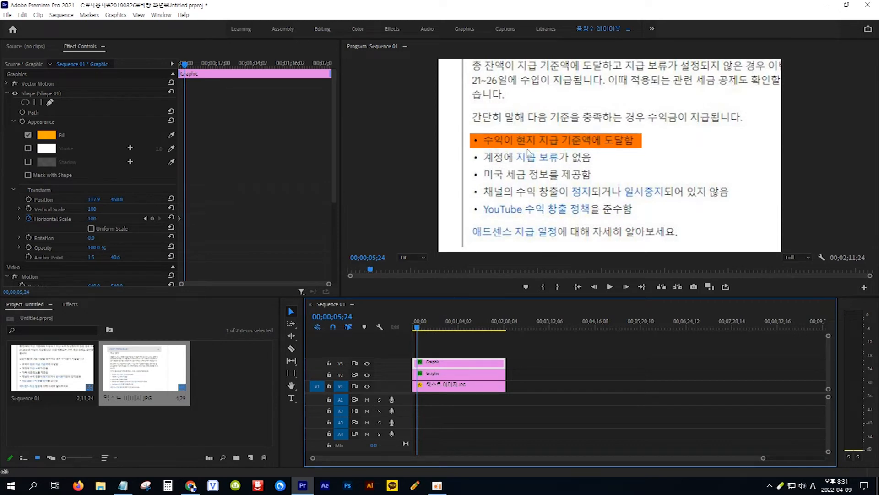
{"action": "left_click", "coordinate": [530, 146]}
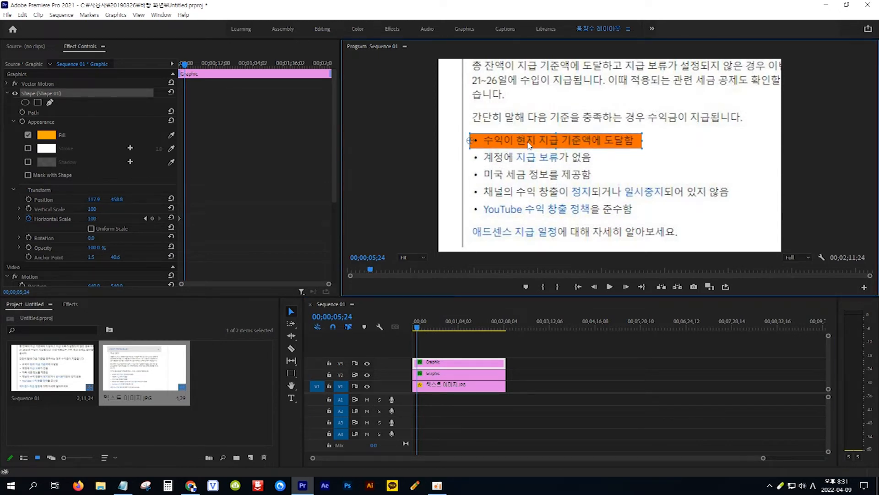
{"action": "left_click_drag", "start_coordinate": [529, 146], "coordinate": [532, 163]}
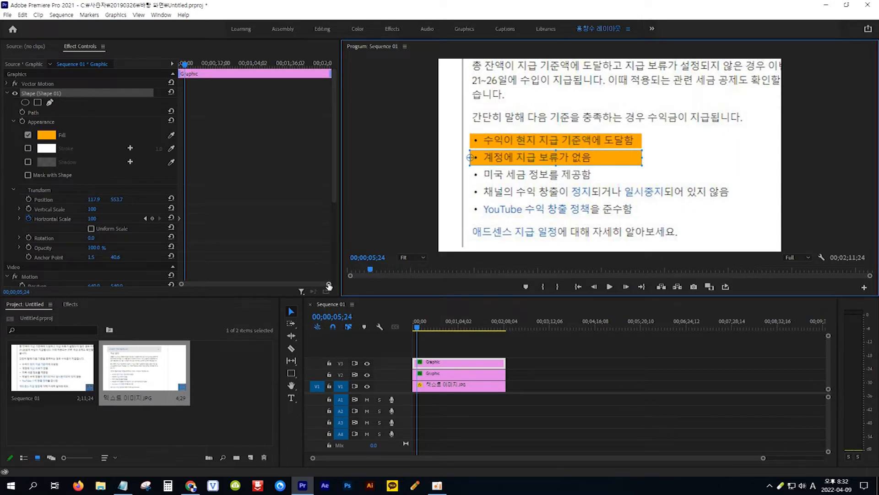
Step: Set the second highlight's Horizontal Scale to 73 on its end keyframe at 00;00;00;10
{"action": "left_click_drag", "start_coordinate": [329, 285], "coordinate": [286, 286]}
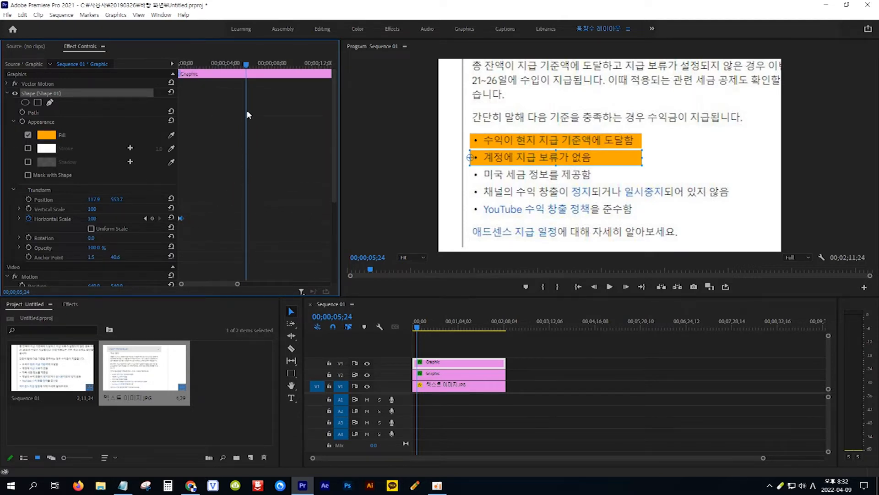
{"action": "key", "text": "shift"}
{"action": "left_click_drag", "start_coordinate": [246, 66], "coordinate": [182, 66]}
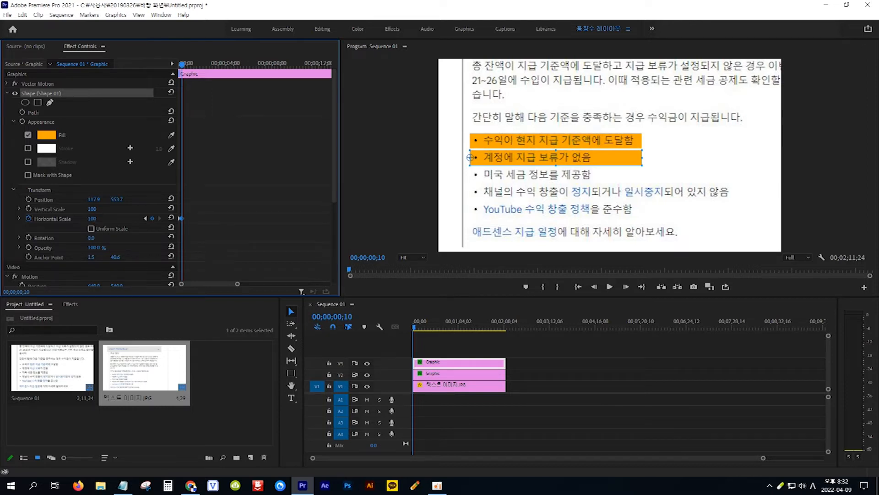
{"action": "left_click_drag", "start_coordinate": [92, 218], "coordinate": [81, 219]}
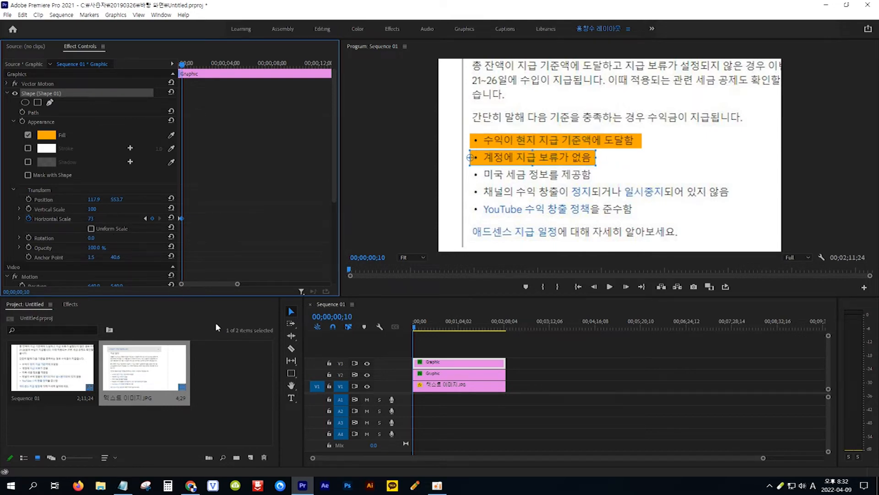
Step: Duplicate the V3 highlight clip onto V4 and move the copy's rectangle down over the third bullet line
{"action": "left_click", "coordinate": [447, 366]}
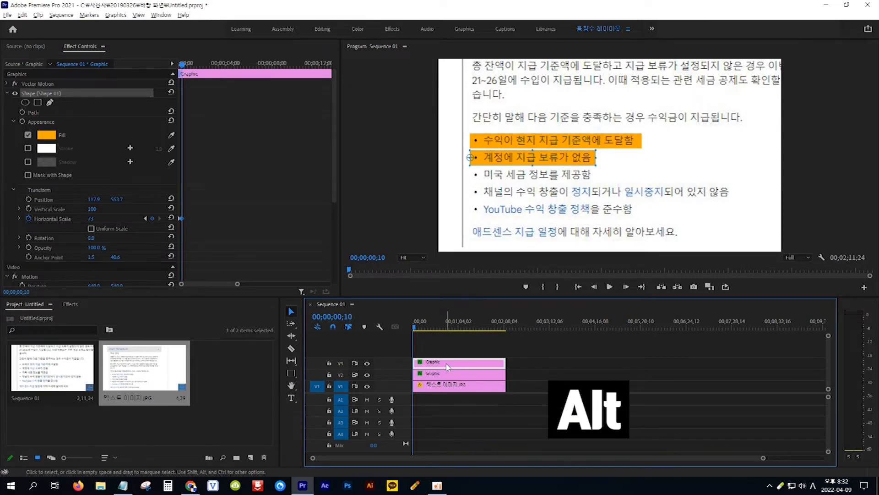
{"action": "left_click_drag", "start_coordinate": [448, 367], "coordinate": [448, 356]}
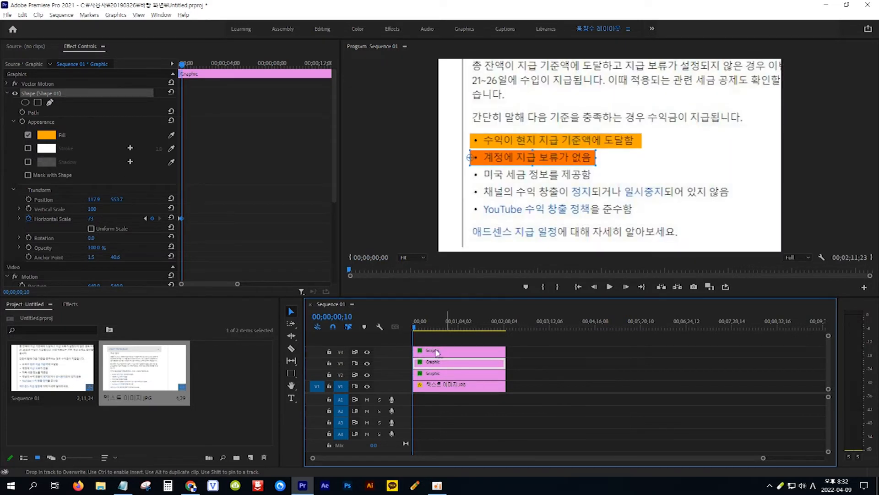
{"action": "left_click", "coordinate": [456, 356]}
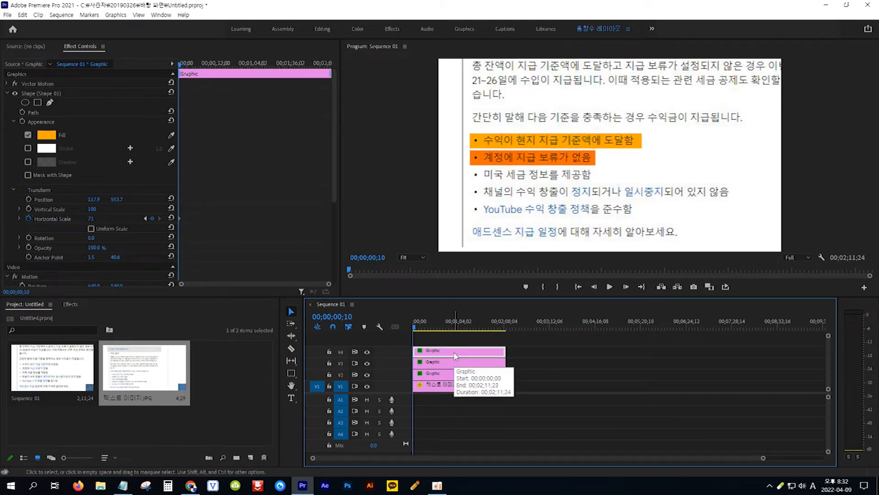
{"action": "left_click", "coordinate": [521, 160]}
{"action": "left_click_drag", "start_coordinate": [518, 160], "coordinate": [519, 175]}
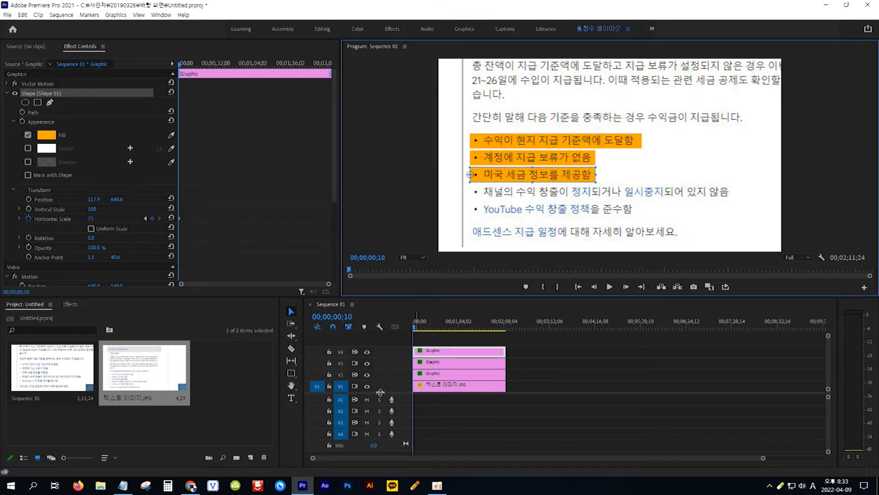
Step: Make more room for the video tracks and duplicate the V4 highlight clip onto V5
{"action": "left_click_drag", "start_coordinate": [380, 393], "coordinate": [382, 423]}
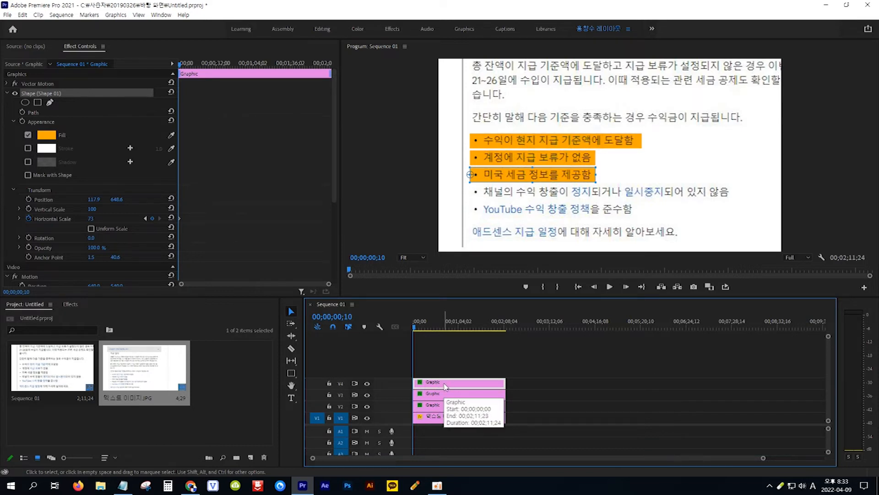
{"action": "key", "text": "alt"}
{"action": "left_click_drag", "start_coordinate": [445, 386], "coordinate": [442, 373]}
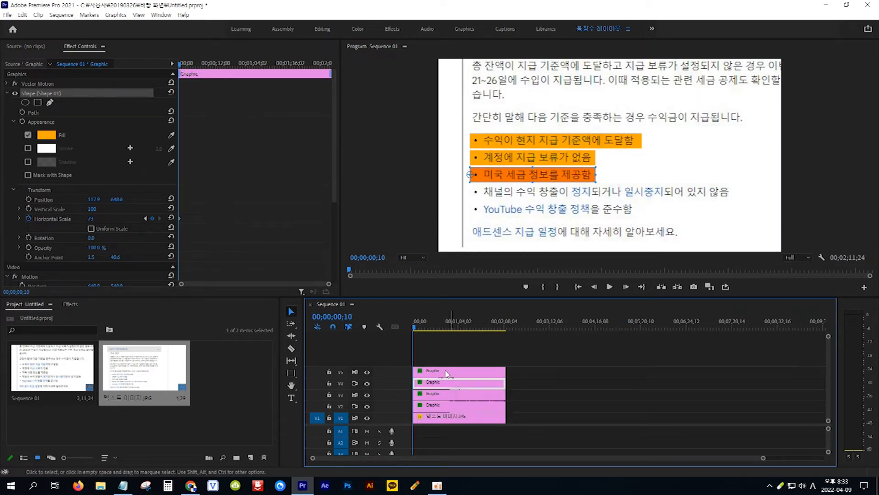
{"action": "left_click", "coordinate": [447, 373]}
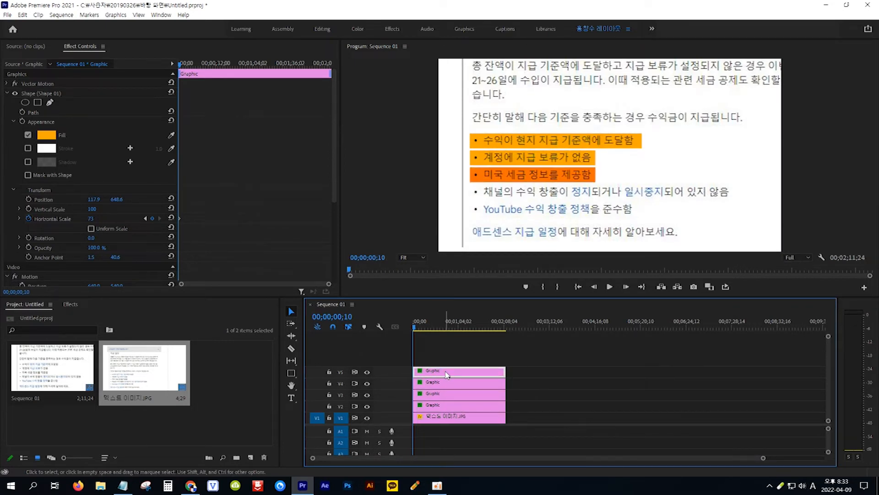
Step: Move the V5 highlight over the fourth bullet line and set its Horizontal Scale to 153 on the 00;00;00;10 keyframe
{"action": "left_click", "coordinate": [521, 177]}
{"action": "left_click_drag", "start_coordinate": [522, 177], "coordinate": [523, 194]}
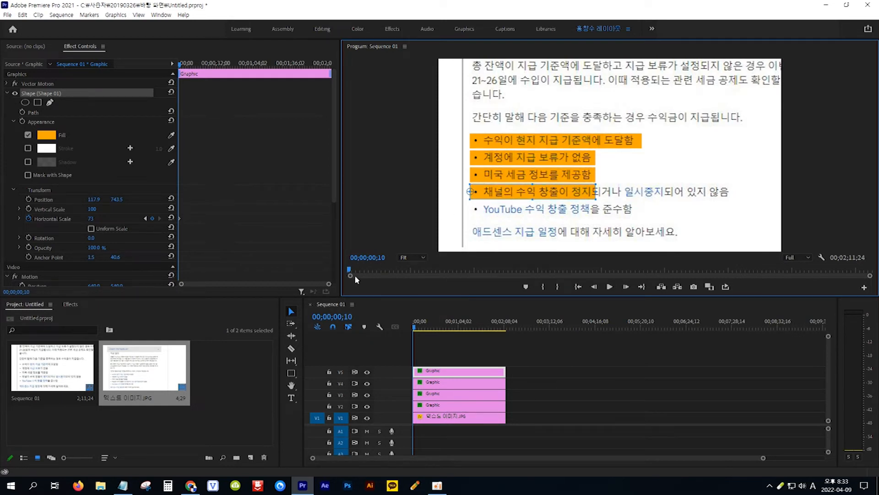
{"action": "left_click_drag", "start_coordinate": [328, 287], "coordinate": [265, 289]}
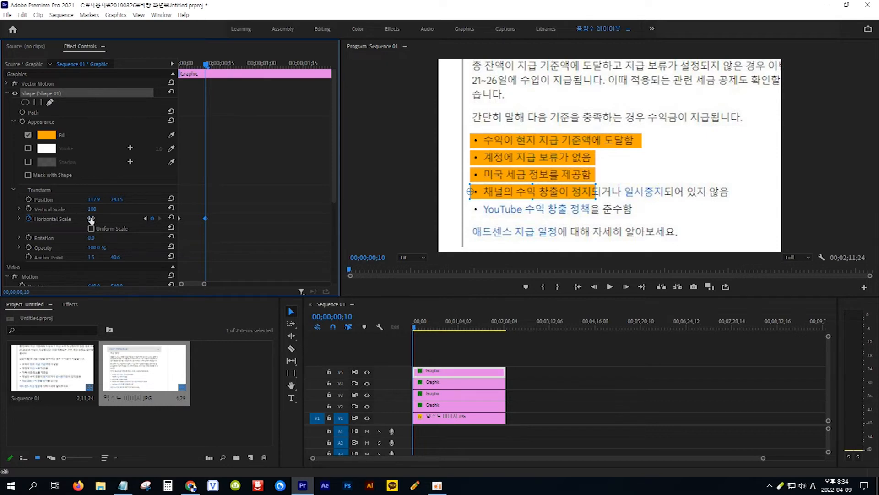
{"action": "mouse_move", "coordinate": [91, 220]}
{"action": "left_mouse_down"}
{"action": "mouse_move", "coordinate": [128, 220]}
{"action": "mouse_move", "coordinate": [101, 220]}
{"action": "left_mouse_up"}
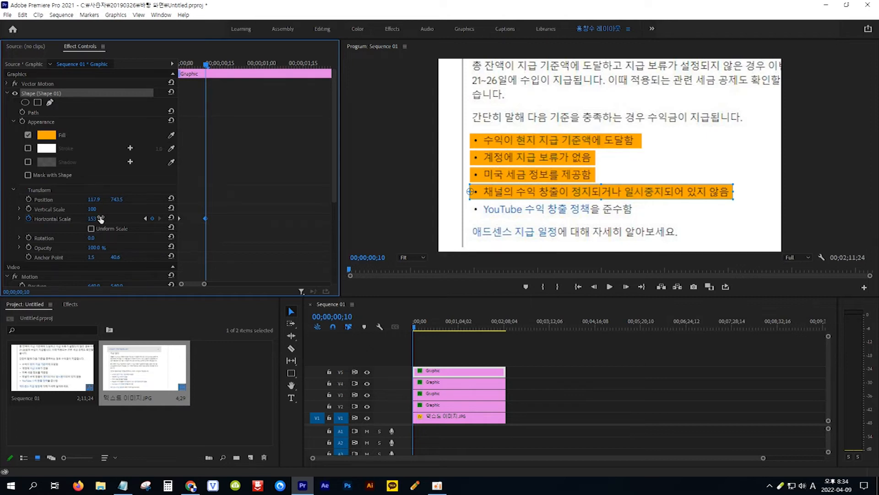
Step: Duplicate the V5 highlight clip onto V6 and move the copy's rectangle down over the fifth bullet line
{"action": "key", "text": "alt"}
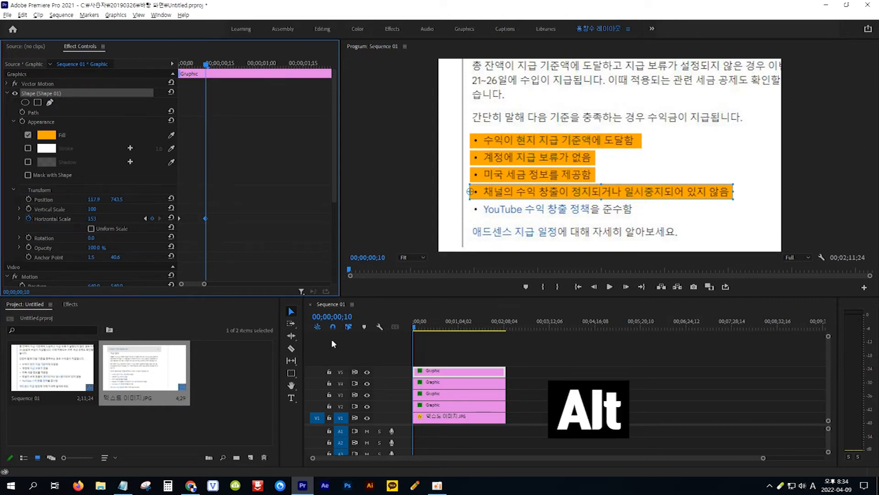
{"action": "left_click_drag", "start_coordinate": [449, 374], "coordinate": [436, 365]}
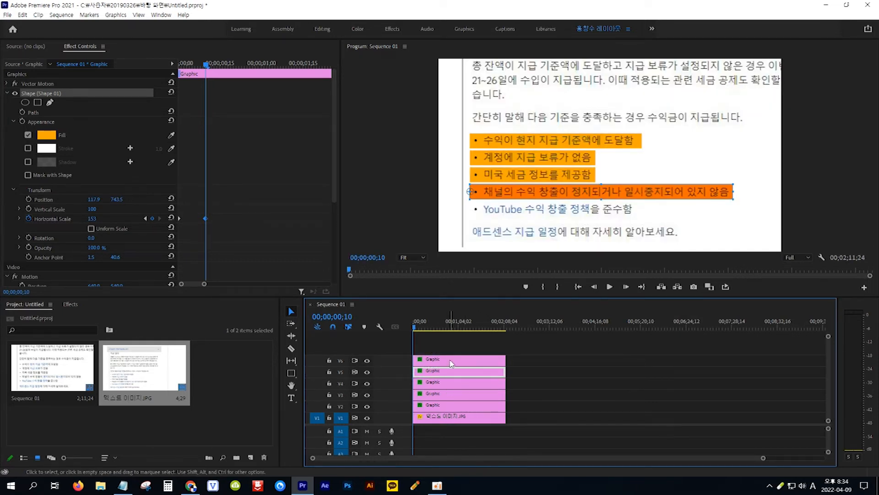
{"action": "left_click", "coordinate": [452, 363]}
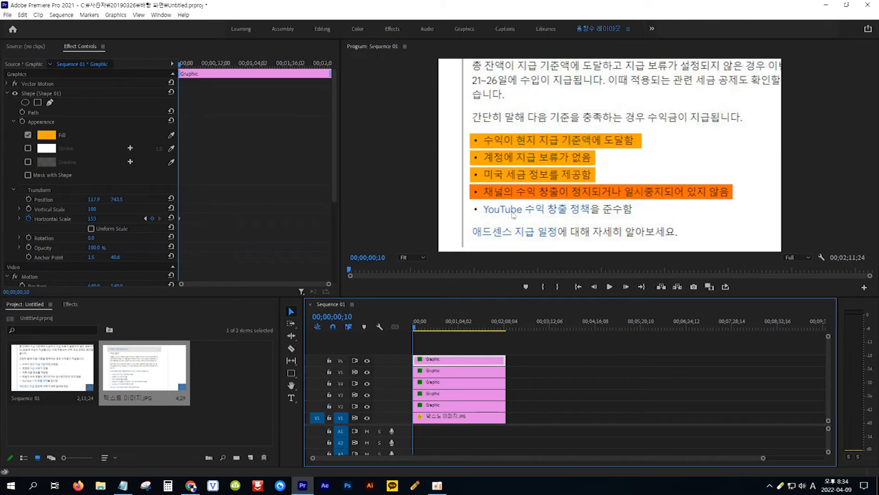
{"action": "left_click", "coordinate": [521, 194]}
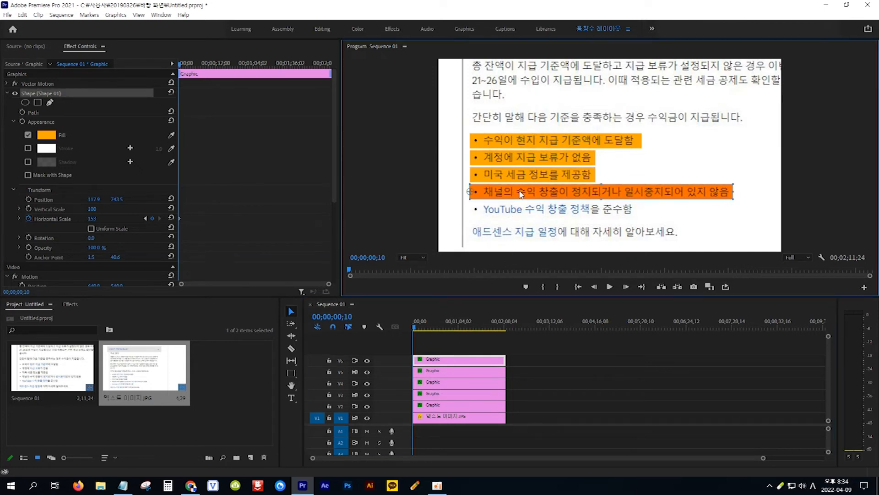
{"action": "left_click_drag", "start_coordinate": [521, 194], "coordinate": [522, 211]}
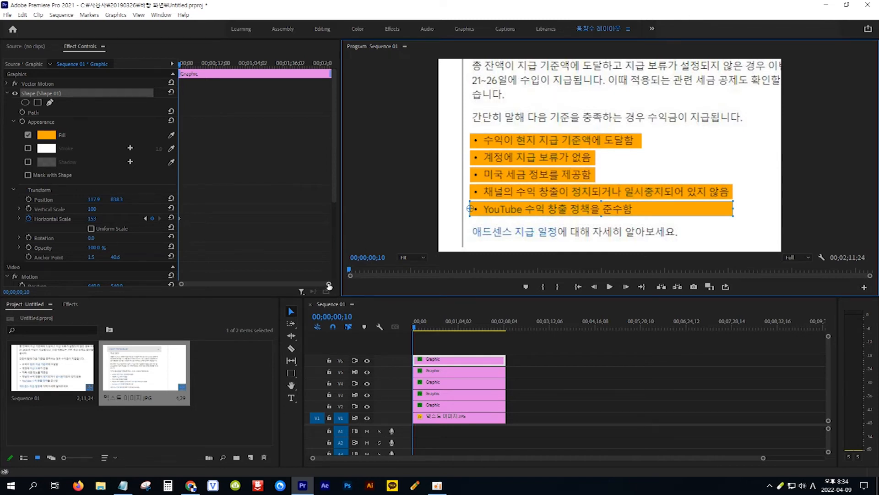
Step: Set the fifth highlight's Horizontal Scale to 98 on the 00;00;00;10 keyframe and play the sequence from the start
{"action": "left_click_drag", "start_coordinate": [329, 286], "coordinate": [267, 287]}
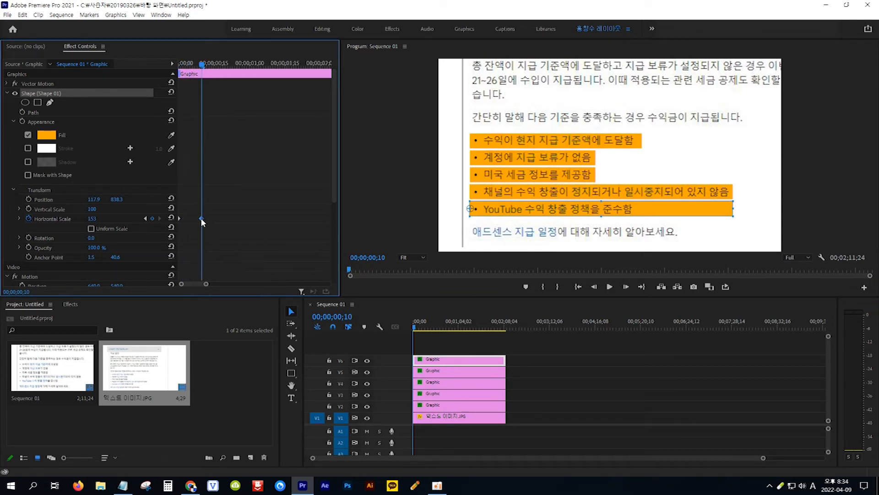
{"action": "left_click_drag", "start_coordinate": [203, 68], "coordinate": [202, 68]}
{"action": "left_click_drag", "start_coordinate": [94, 219], "coordinate": [68, 218]}
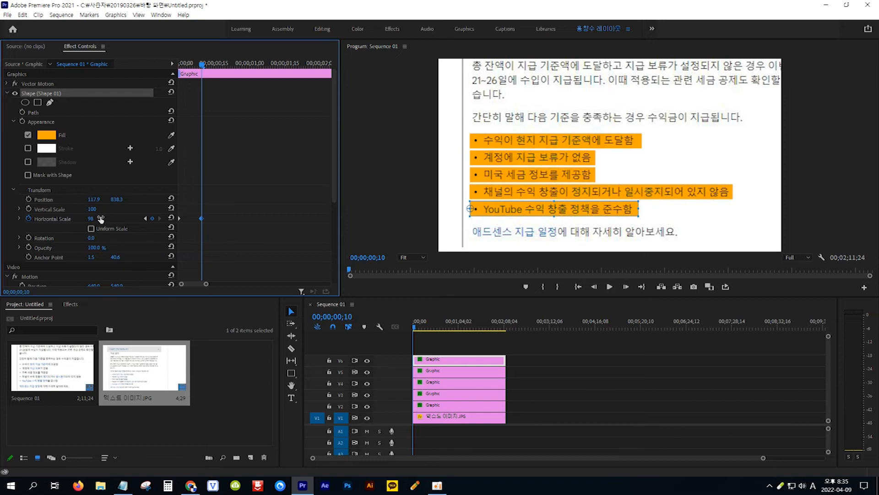
{"action": "left_click", "coordinate": [415, 328]}
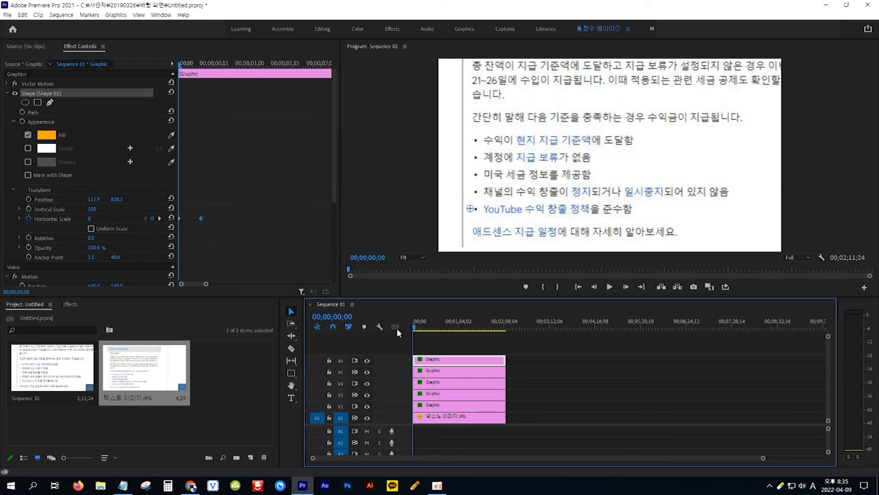
{"action": "key", "text": "space"}
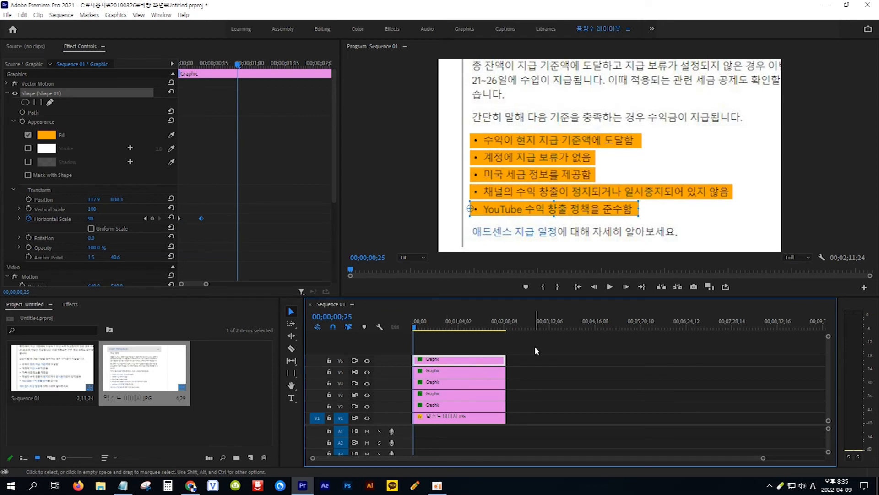
Step: Shift the graphic clips on V3 through V6 together 25 frames later in the timeline
{"action": "left_click_drag", "start_coordinate": [534, 346], "coordinate": [461, 398]}
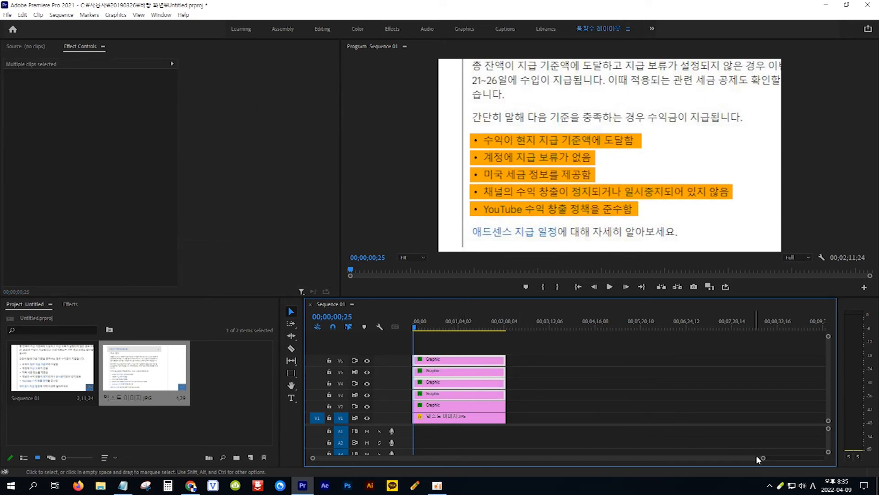
{"action": "left_click_drag", "start_coordinate": [757, 457], "coordinate": [686, 457]}
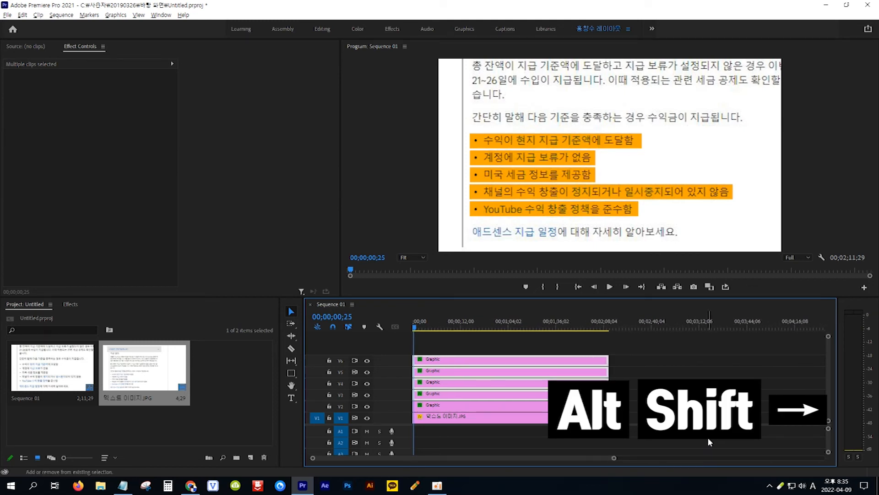
{"action": "key", "text": "alt+shift+Right"}
{"action": "key", "text": "alt+shift+Right"}
{"action": "key", "text": "alt+shift+Right"}
{"action": "key", "text": "alt+shift+Right"}
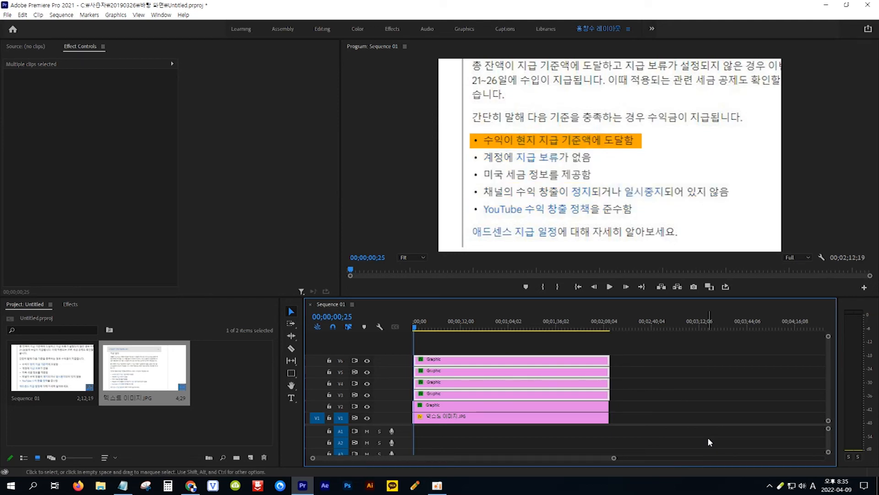
Step: Shift the graphic clips on V4, V5 and V6 together 20 frames later in the timeline
{"action": "left_click_drag", "start_coordinate": [647, 344], "coordinate": [449, 392]}
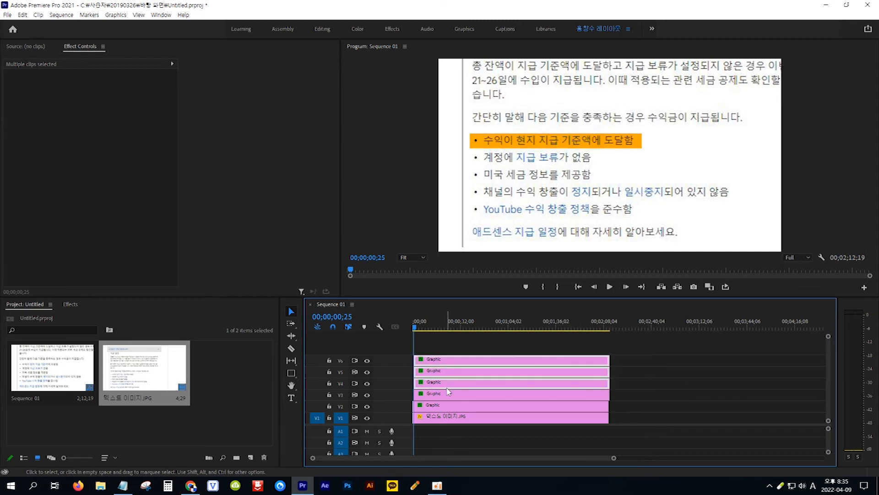
{"action": "key", "text": "alt+shift+Right"}
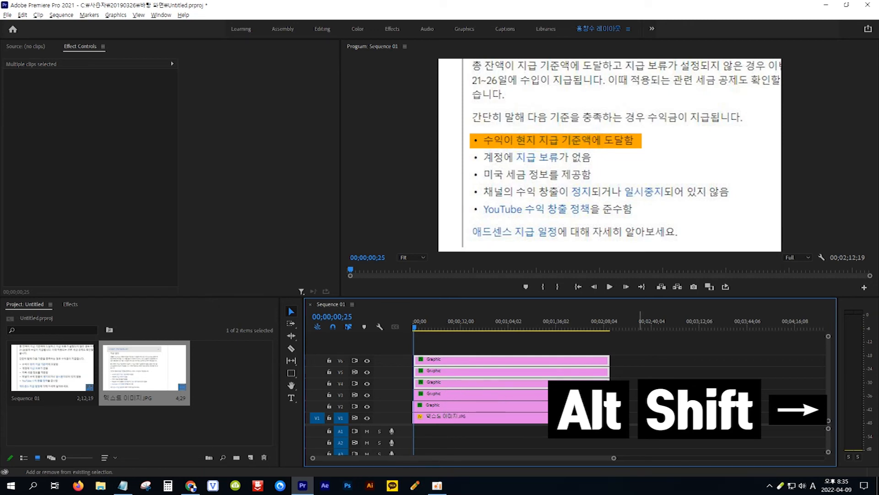
{"action": "key", "text": "alt+shift+Right"}
{"action": "key", "text": "alt+shift+Right"}
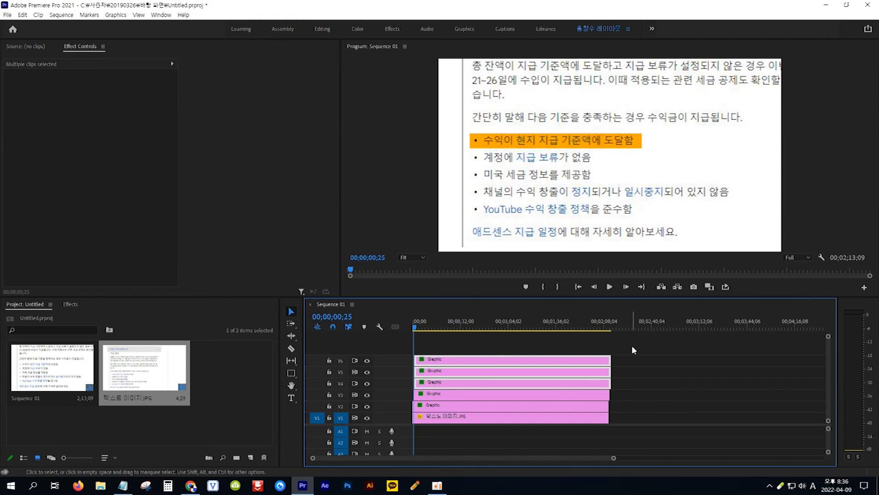
Step: Shift the graphic clips on V5 and V6 together another 20 frames later in the timeline
{"action": "left_click_drag", "start_coordinate": [634, 342], "coordinate": [470, 378]}
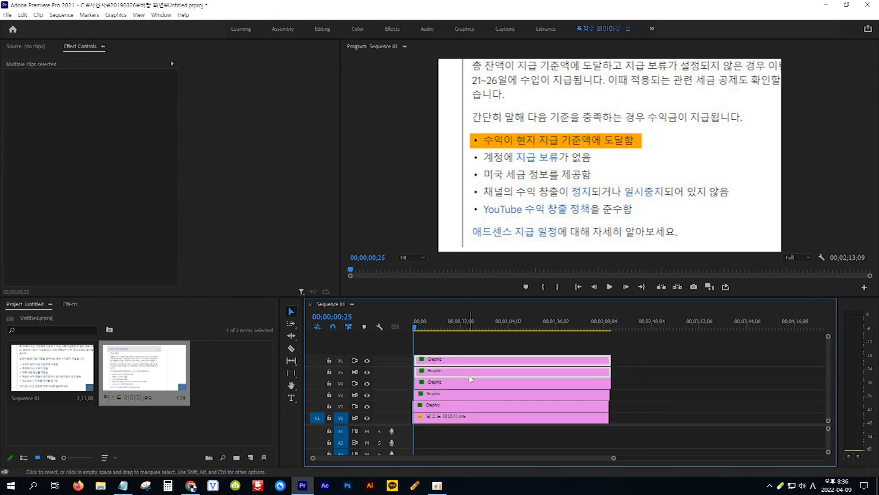
{"action": "key", "text": "alt+shift+Right"}
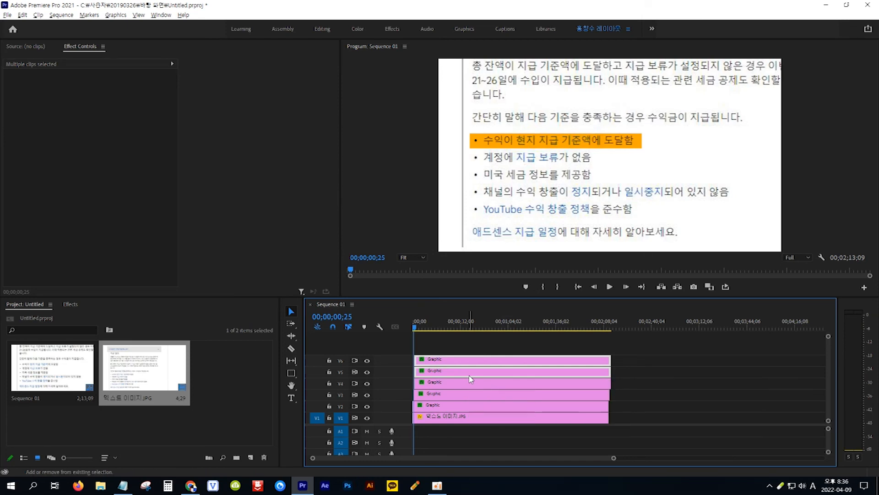
{"action": "key", "text": "alt+shift+Right"}
{"action": "key", "text": "alt+shift+Right"}
{"action": "key", "text": "alt+shift+Right"}
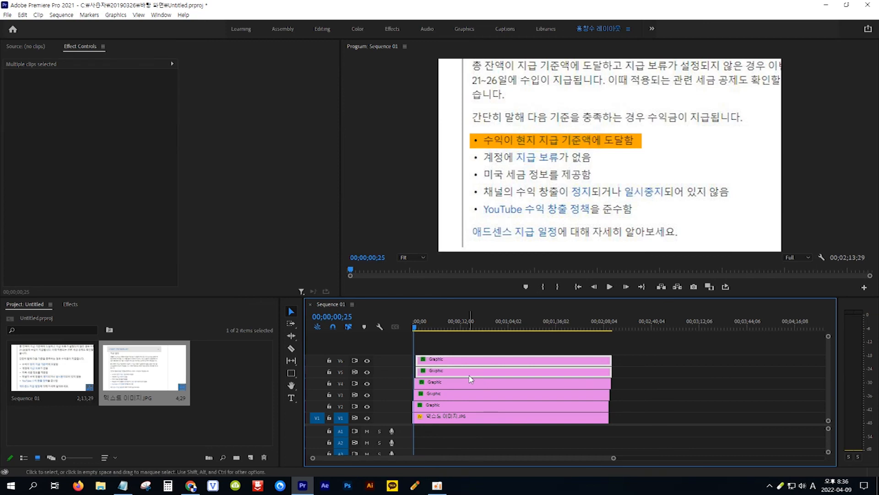
Step: Shift only the V6 graphic clip another 20 frames later in the timeline
{"action": "left_click", "coordinate": [634, 345]}
{"action": "left_click", "coordinate": [593, 362]}
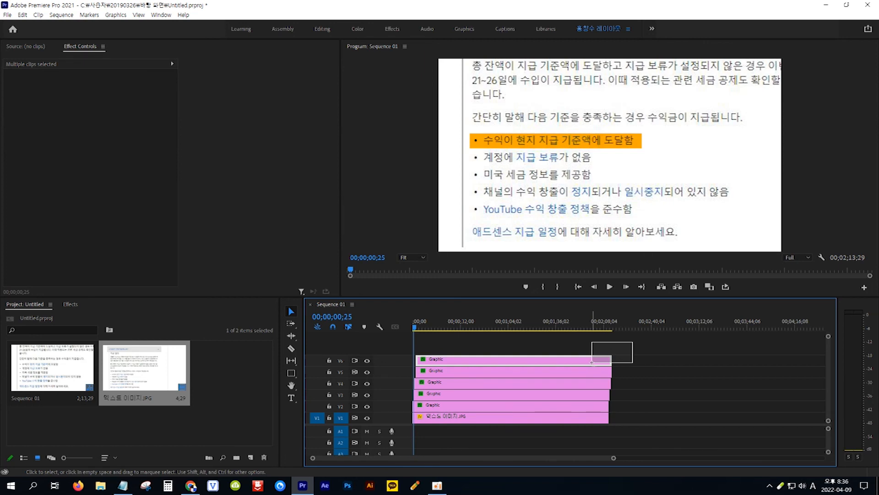
{"action": "key", "text": "alt+shift+Right"}
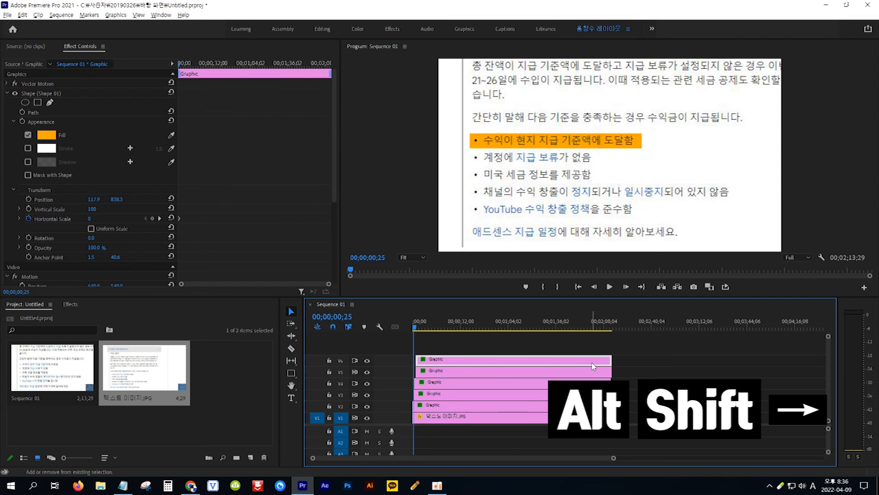
{"action": "key", "text": "alt+shift+Right"}
{"action": "key", "text": "alt+shift+Right"}
{"action": "key", "text": "alt+shift+Right"}
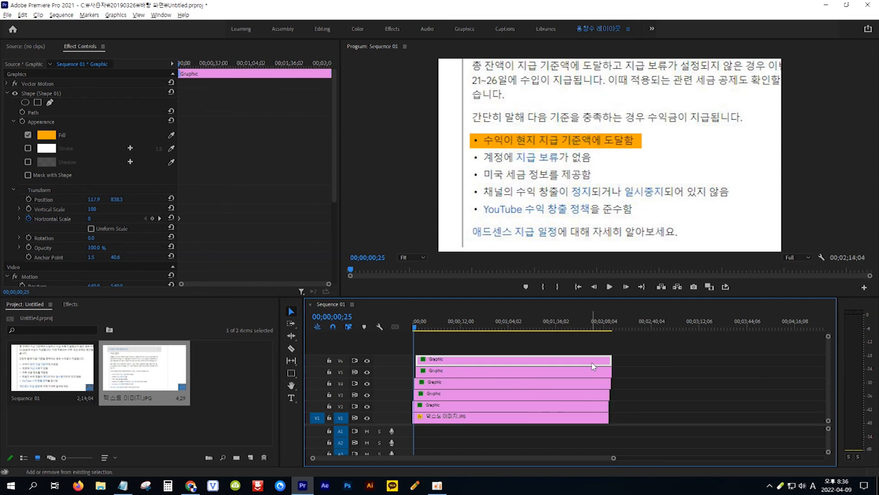
{"action": "key", "text": "alt+shift+Right"}
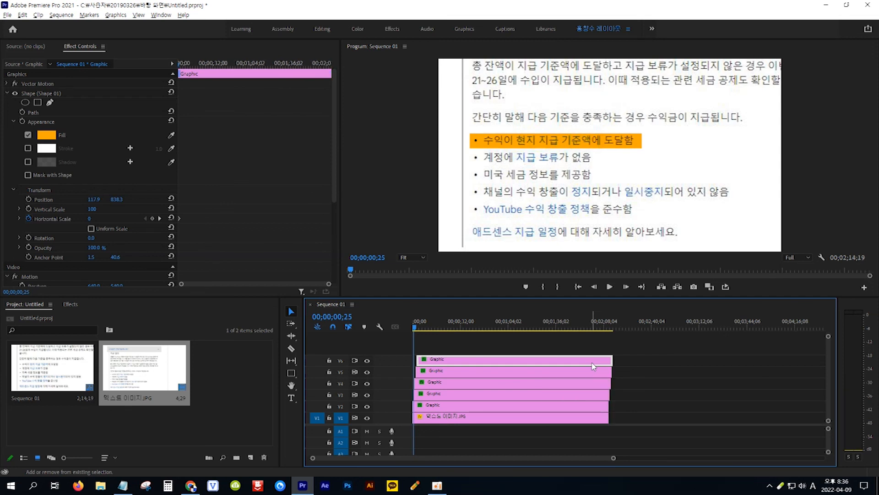
Step: Play the sequence from the start through all five highlight sweeps to check their staggered timing, then stop playback
{"action": "key", "text": "Home"}
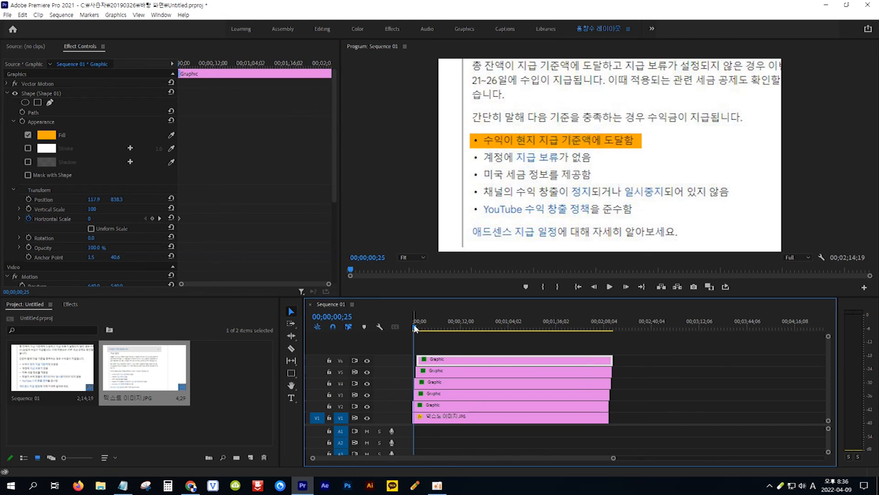
{"action": "key", "text": "space"}
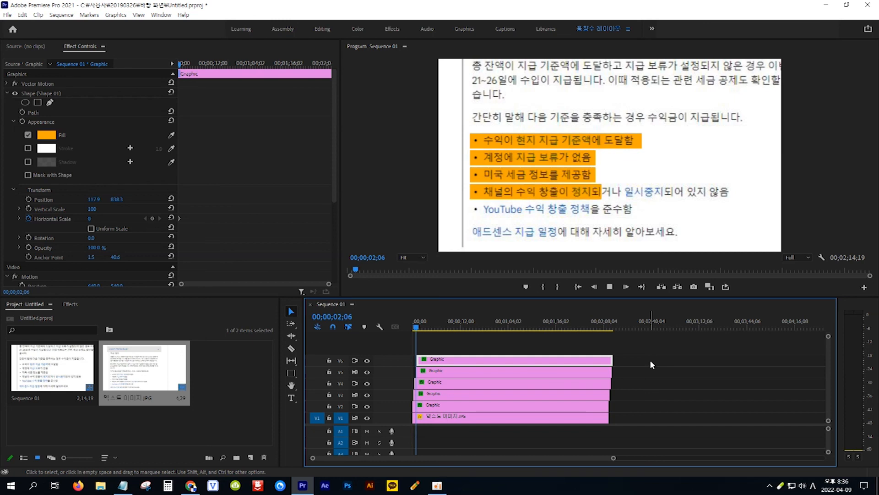
{"action": "key", "text": "space"}
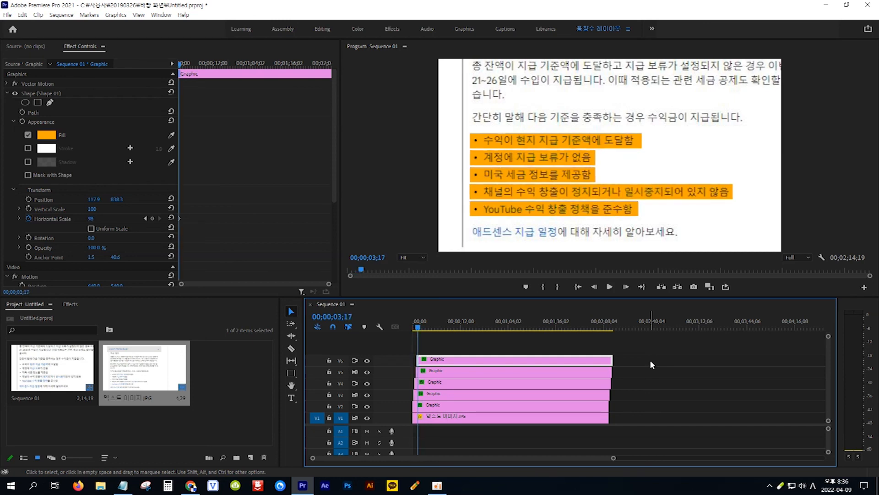